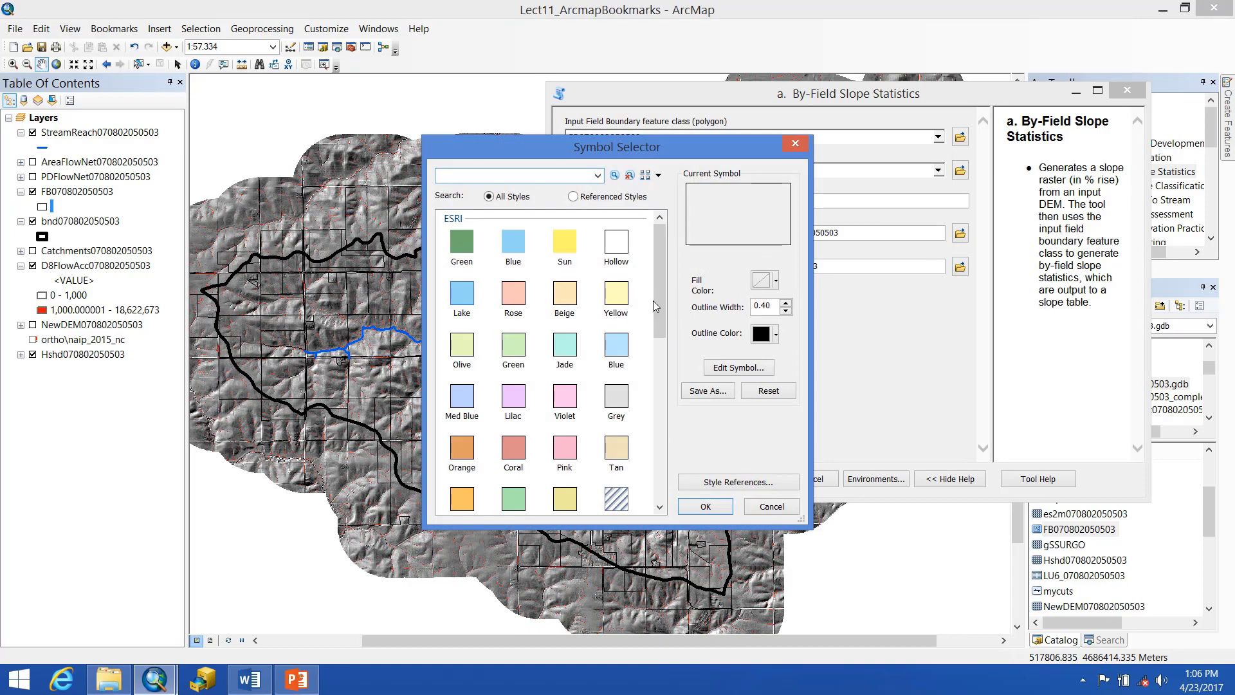
pyautogui.click(766, 335)
pyautogui.click(806, 388)
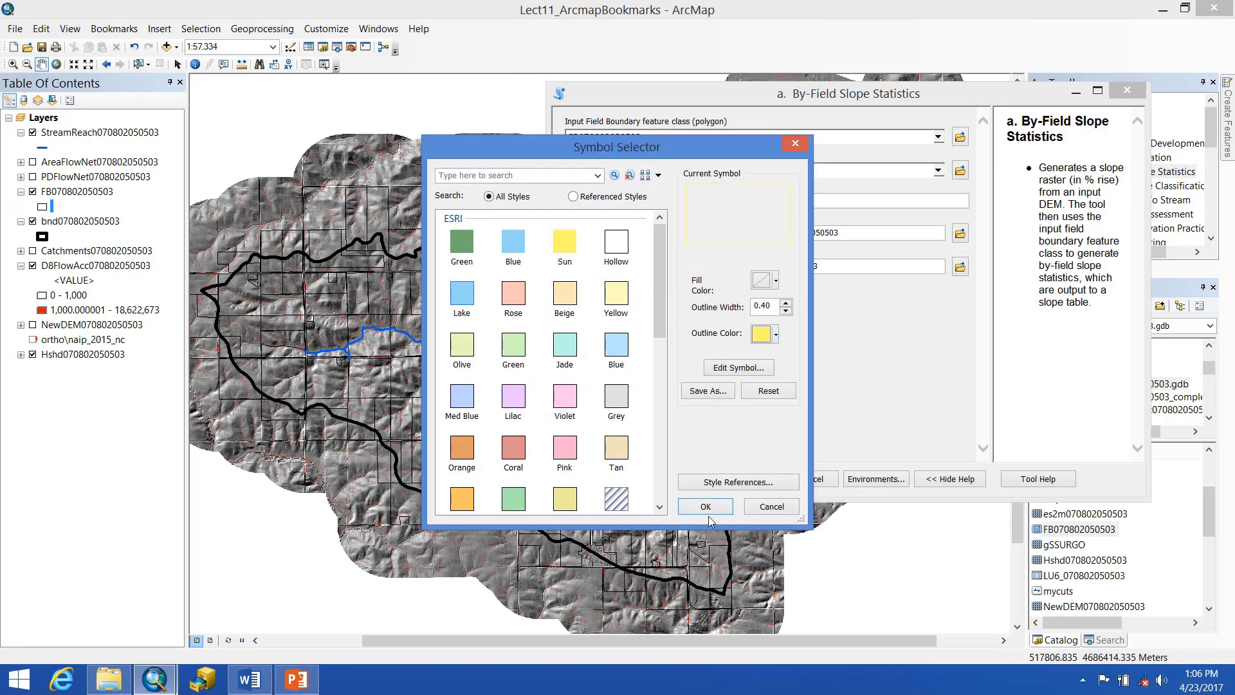
pyautogui.click(705, 507)
pyautogui.moveTo(507, 379); pyautogui.dragTo(327, 375)
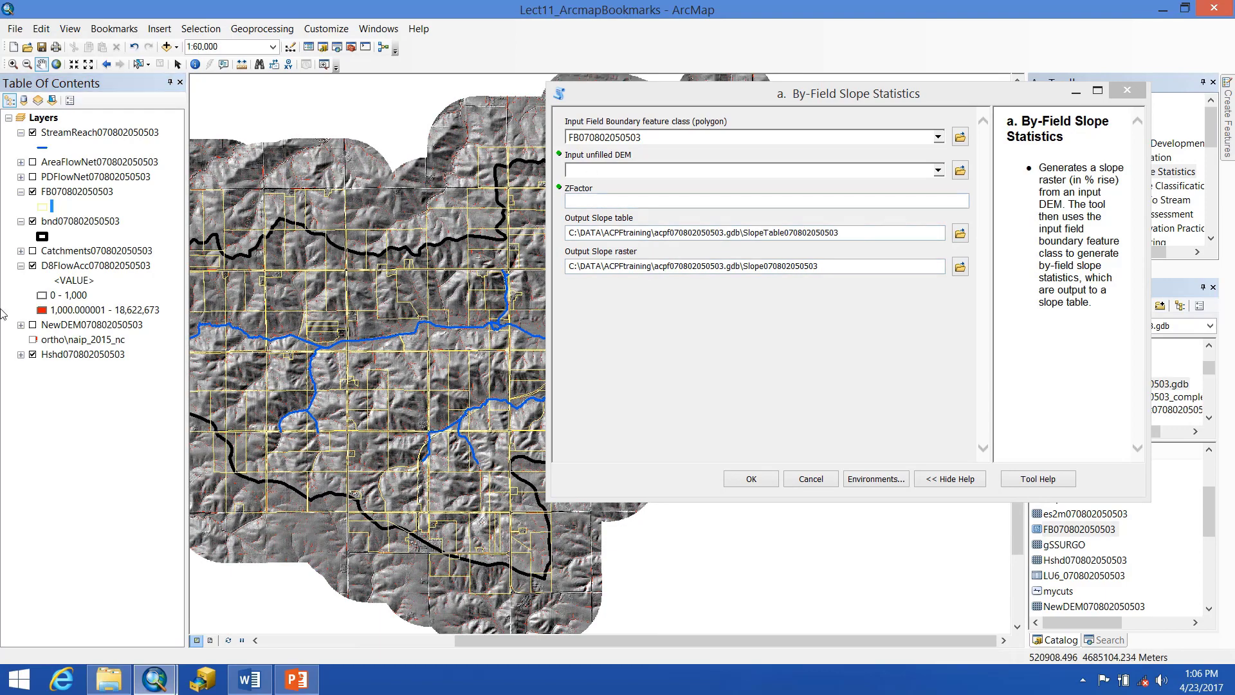
pyautogui.moveTo(58, 331); pyautogui.dragTo(654, 171)
pyautogui.click(676, 203)
pyautogui.write('0.01')
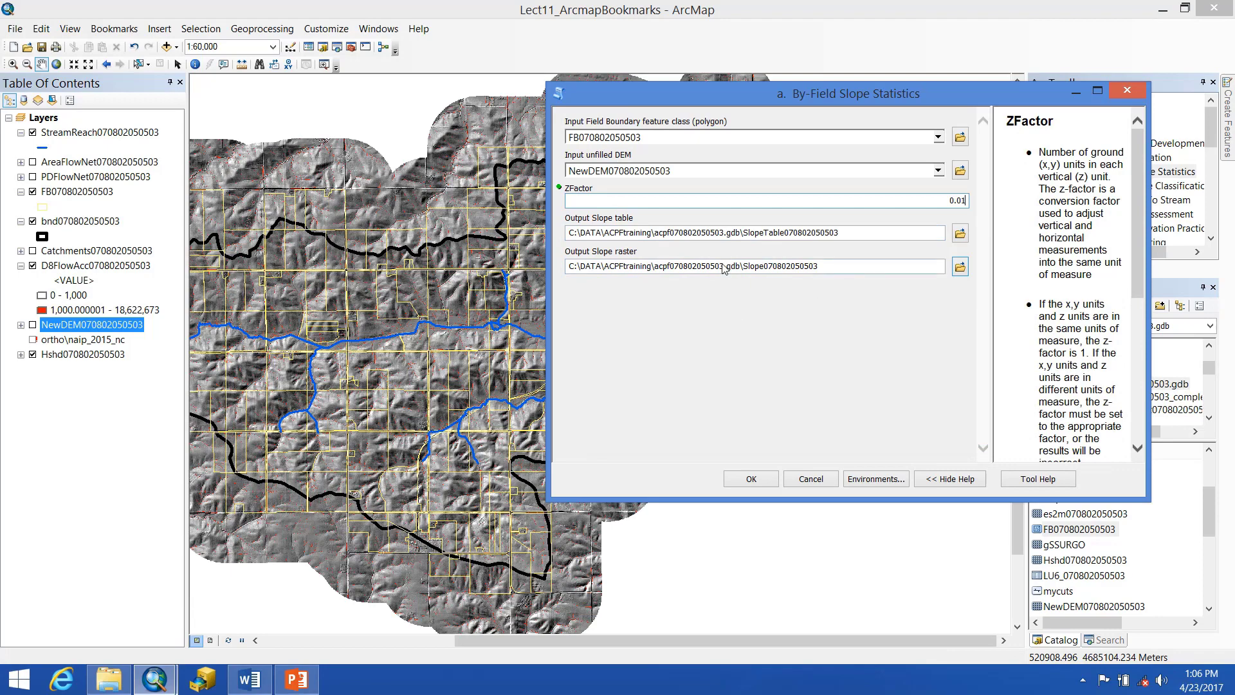
pyautogui.click(760, 481)
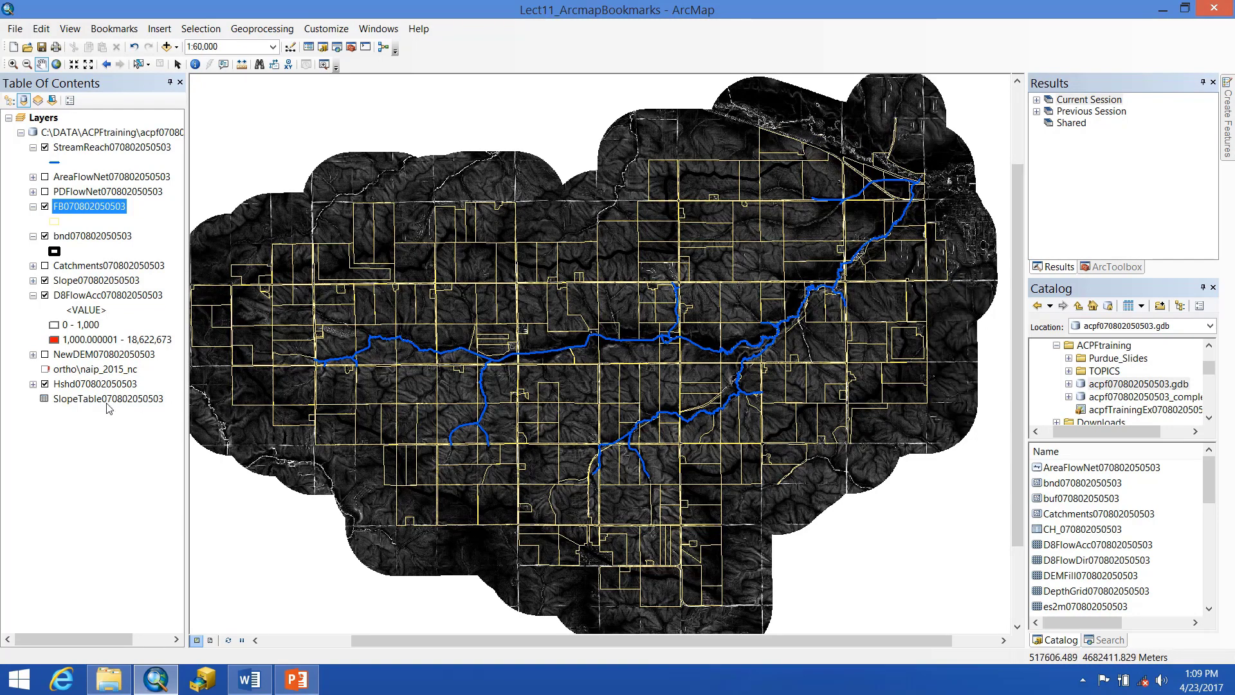
pyautogui.click(70, 399)
pyautogui.rightClick(69, 400)
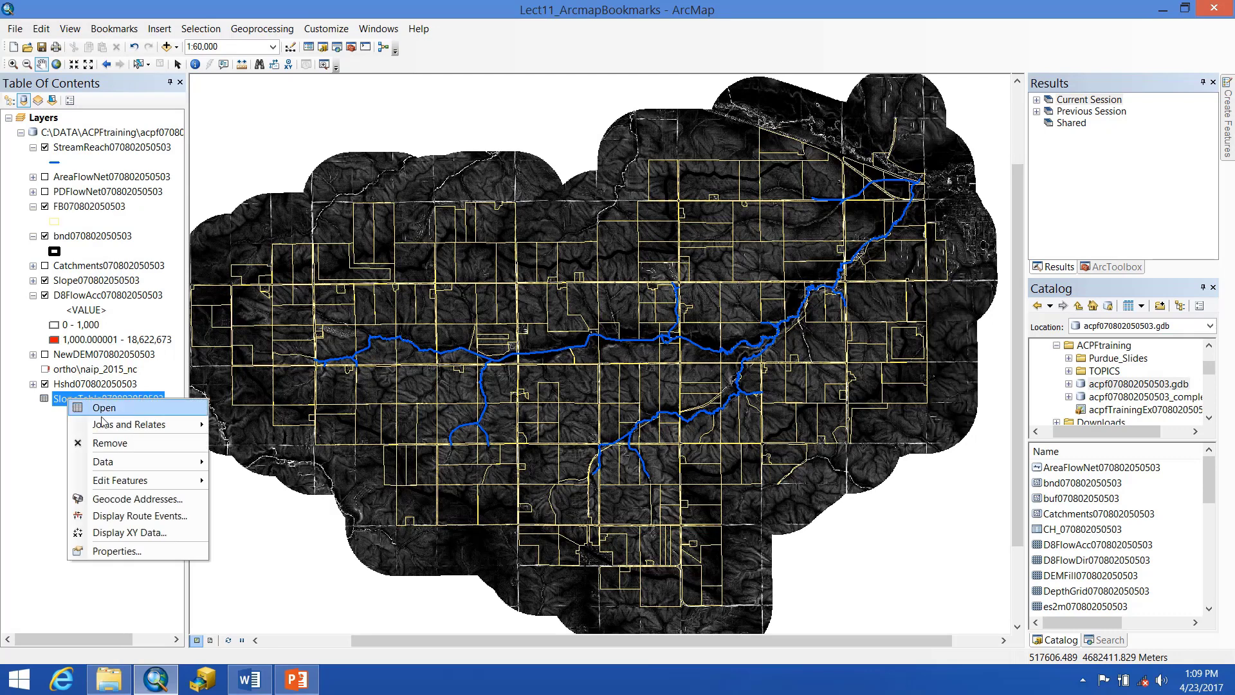
pyautogui.click(111, 411)
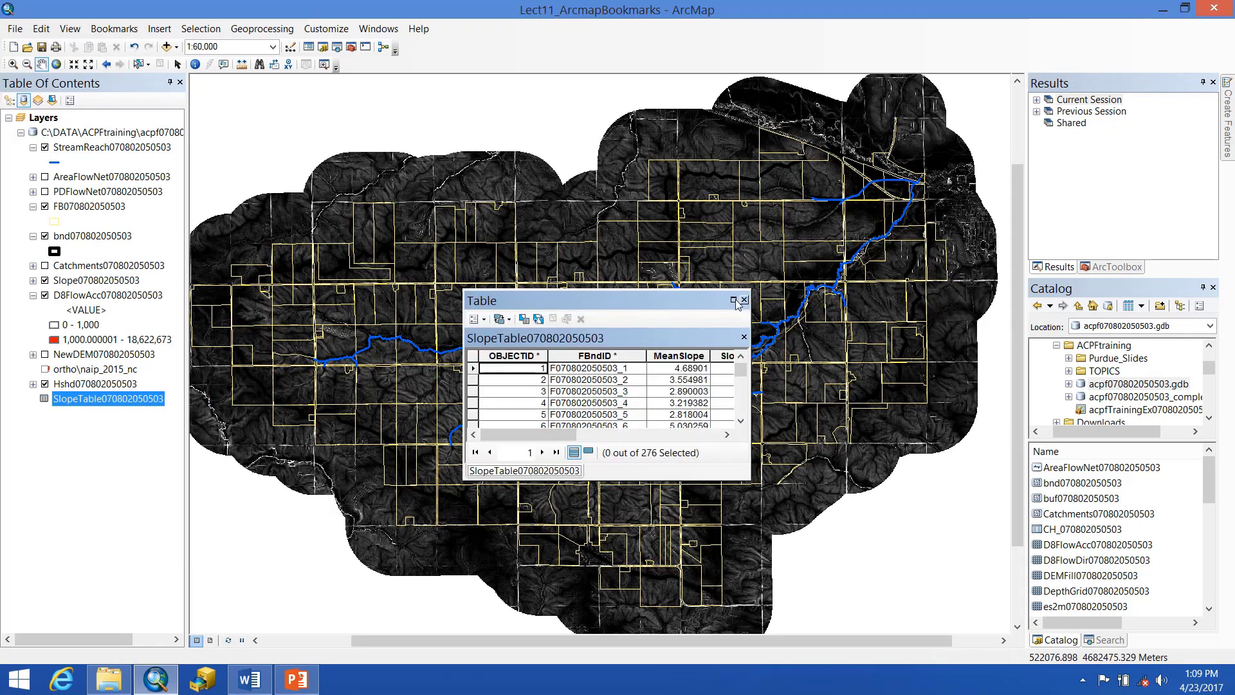
pyautogui.click(734, 295)
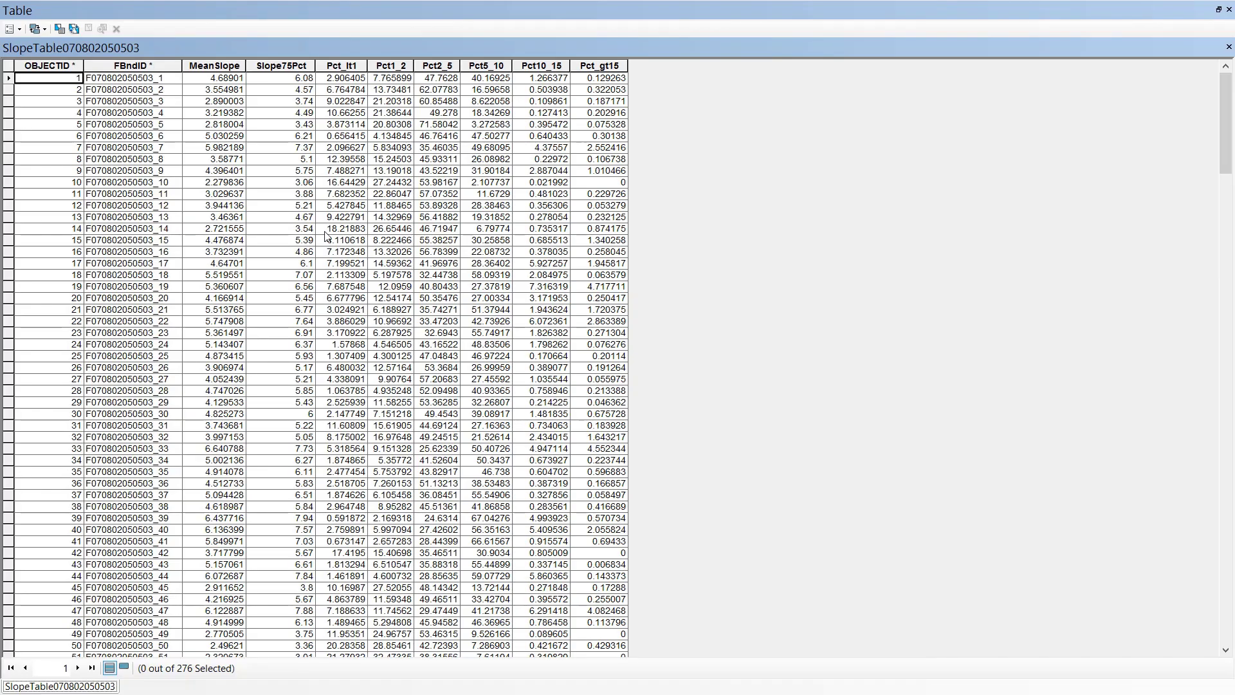
pyautogui.click(172, 65)
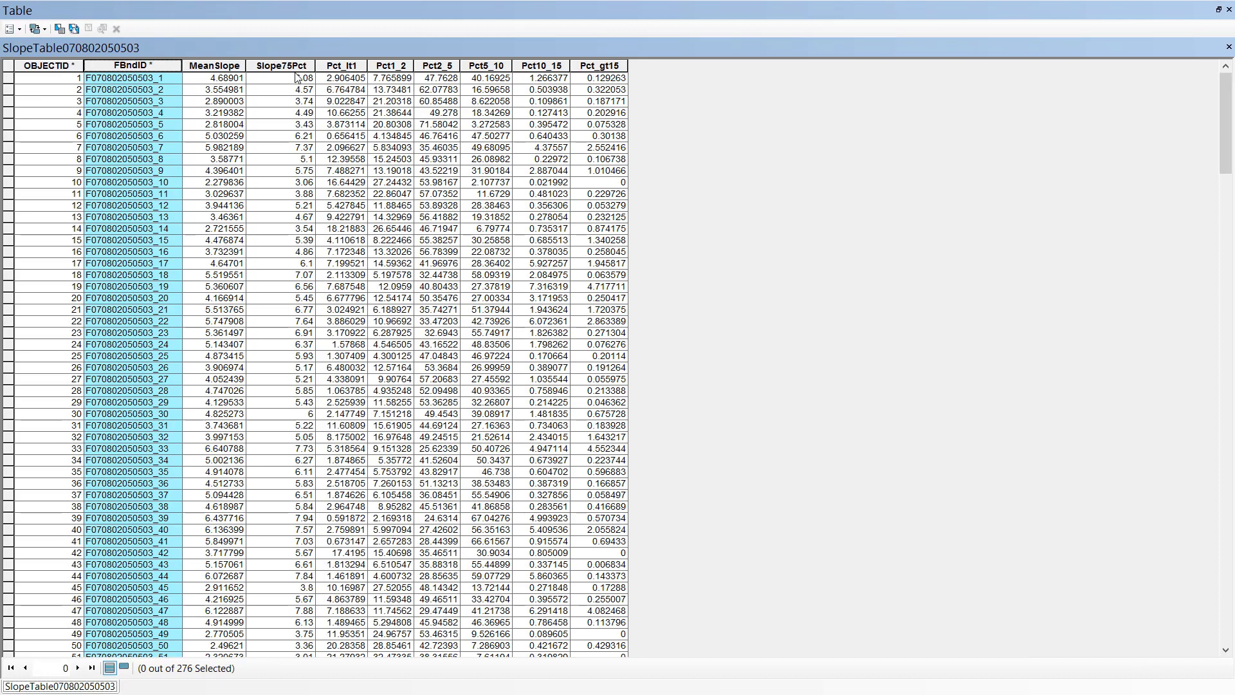
pyautogui.moveTo(367, 66); pyautogui.dragTo(498, 65)
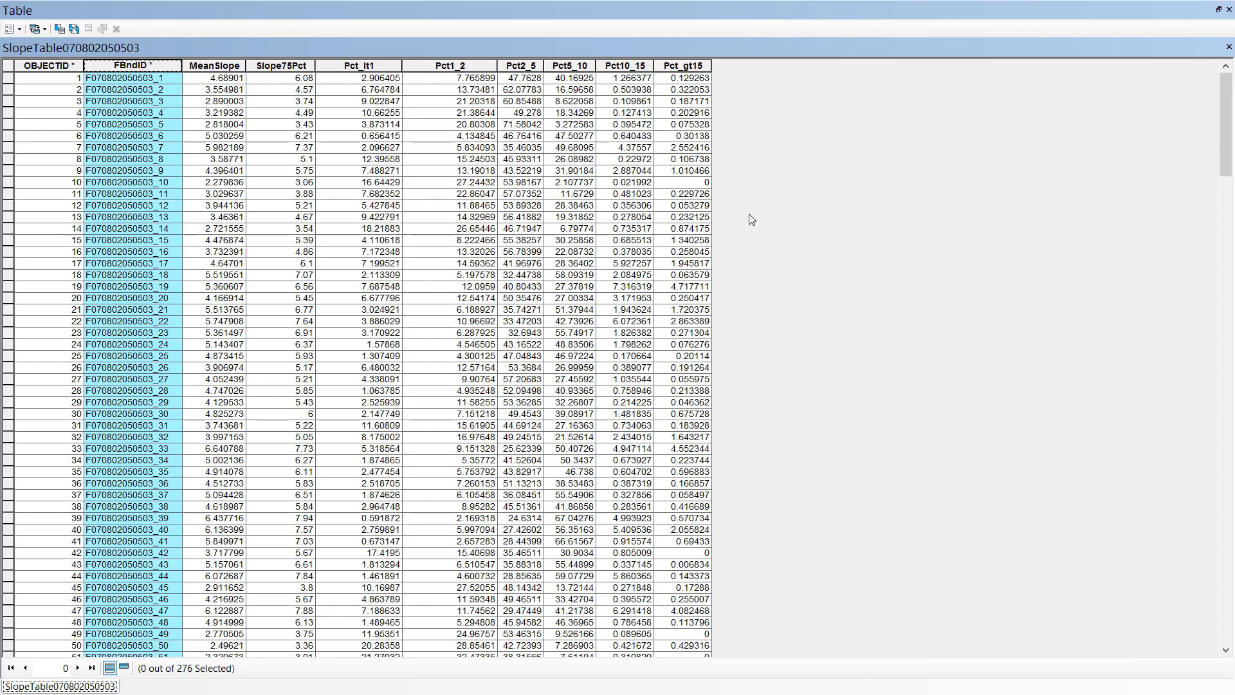
pyautogui.click(1229, 9)
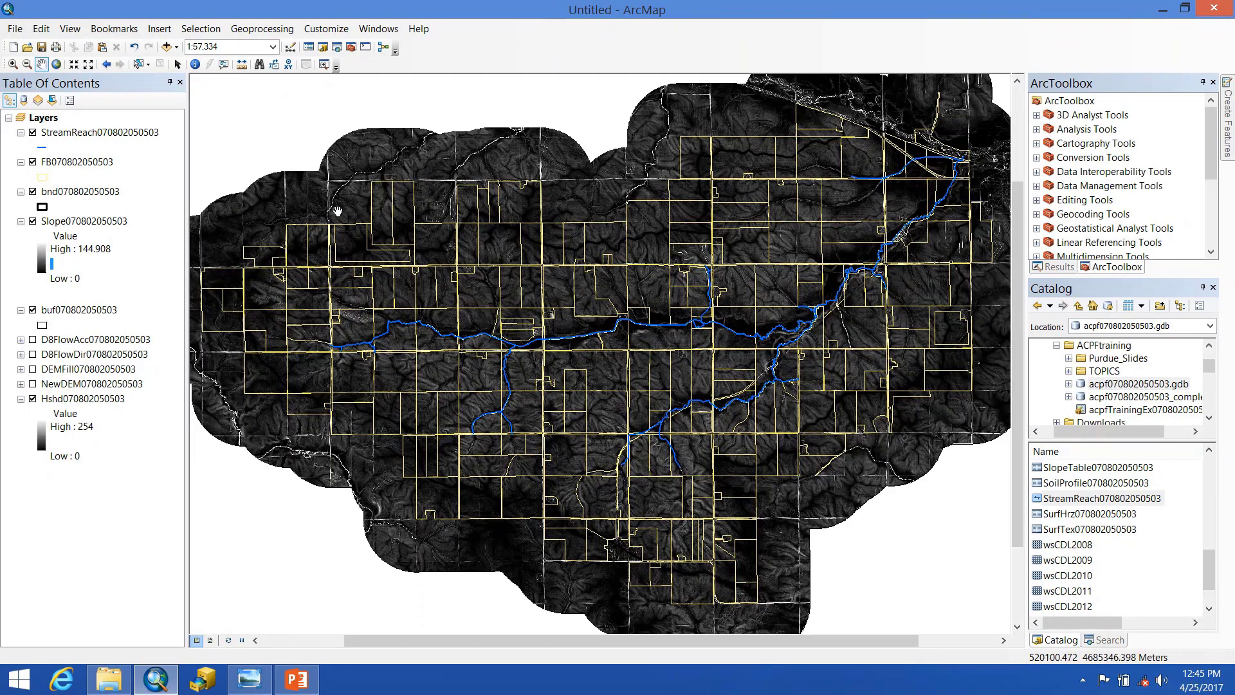
pyautogui.moveTo(663, 274); pyautogui.dragTo(634, 283)
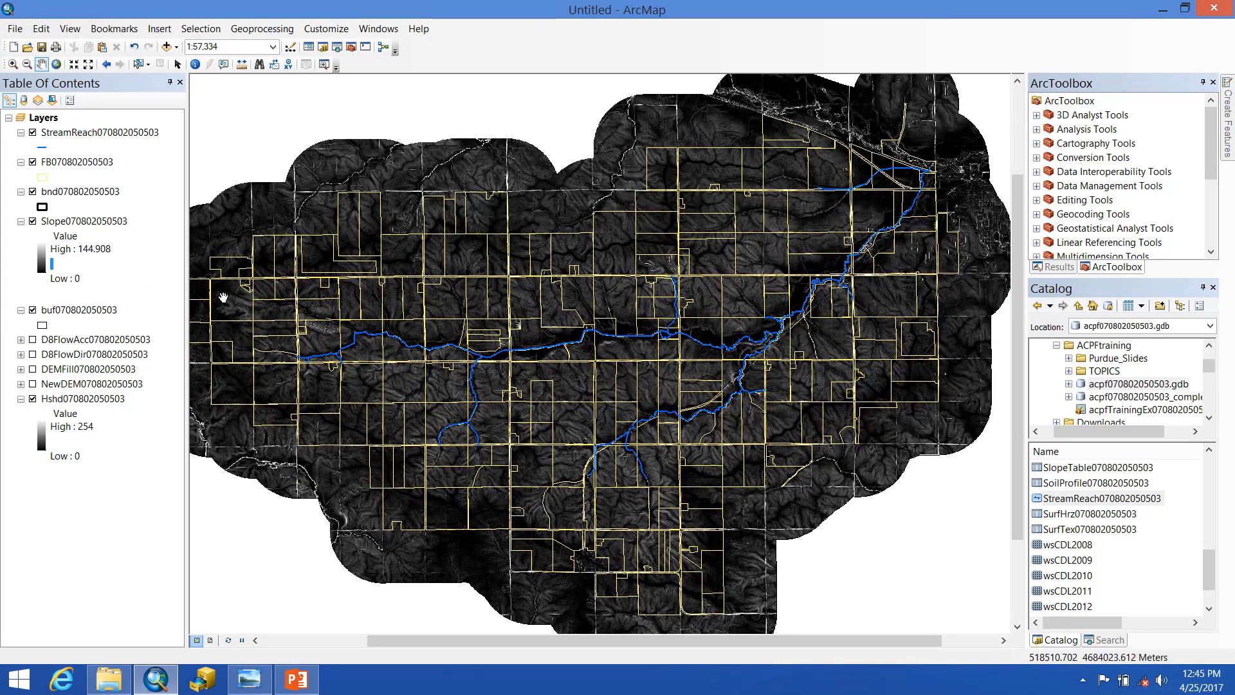
pyautogui.doubleClick(100, 221)
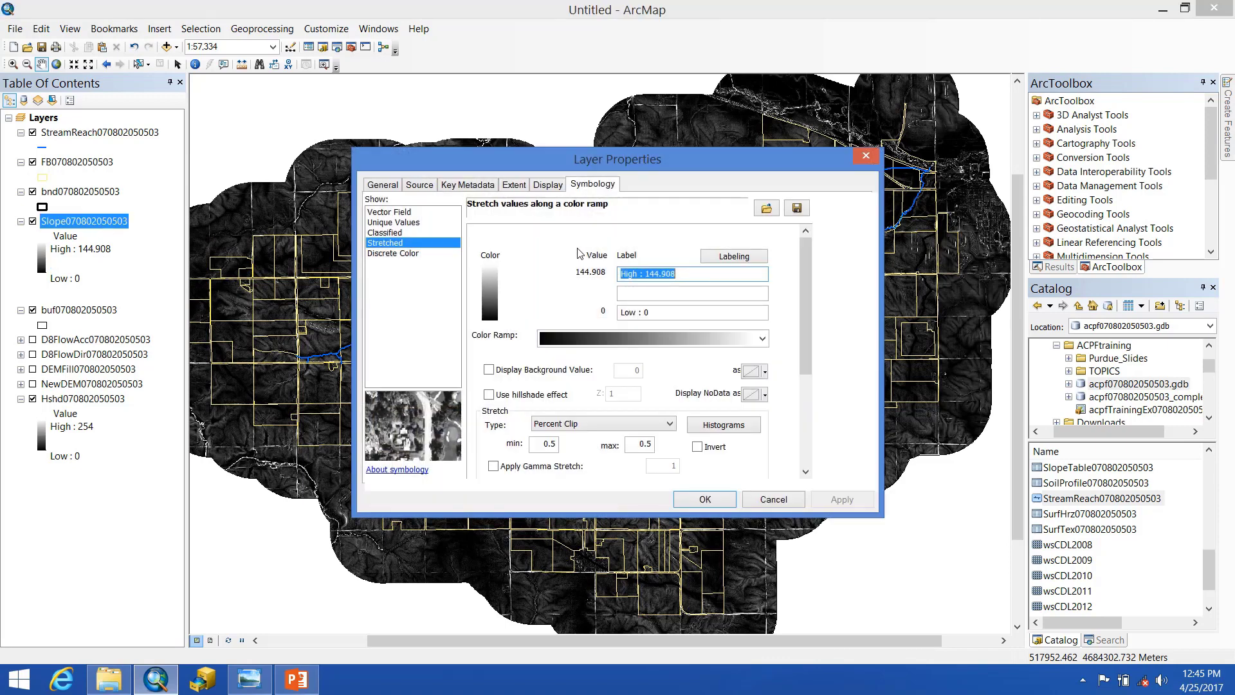
pyautogui.click(729, 348)
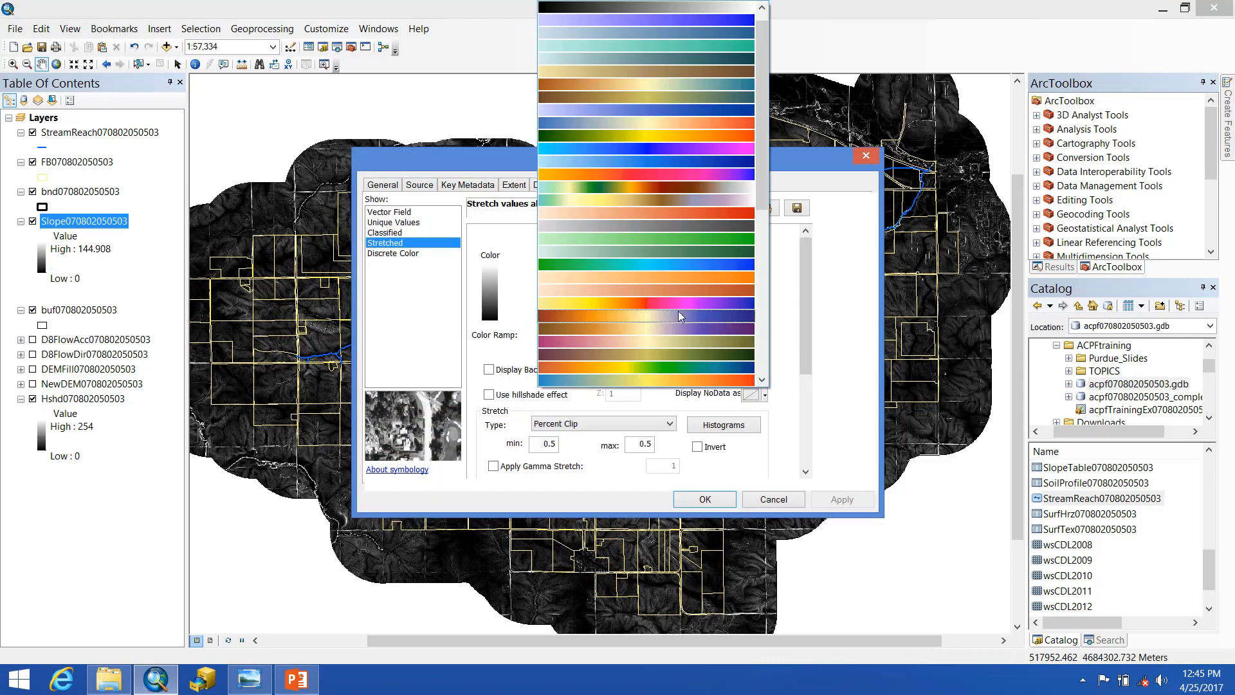
pyautogui.scroll(-3, 678, 311)
pyautogui.scroll(-4, 678, 311)
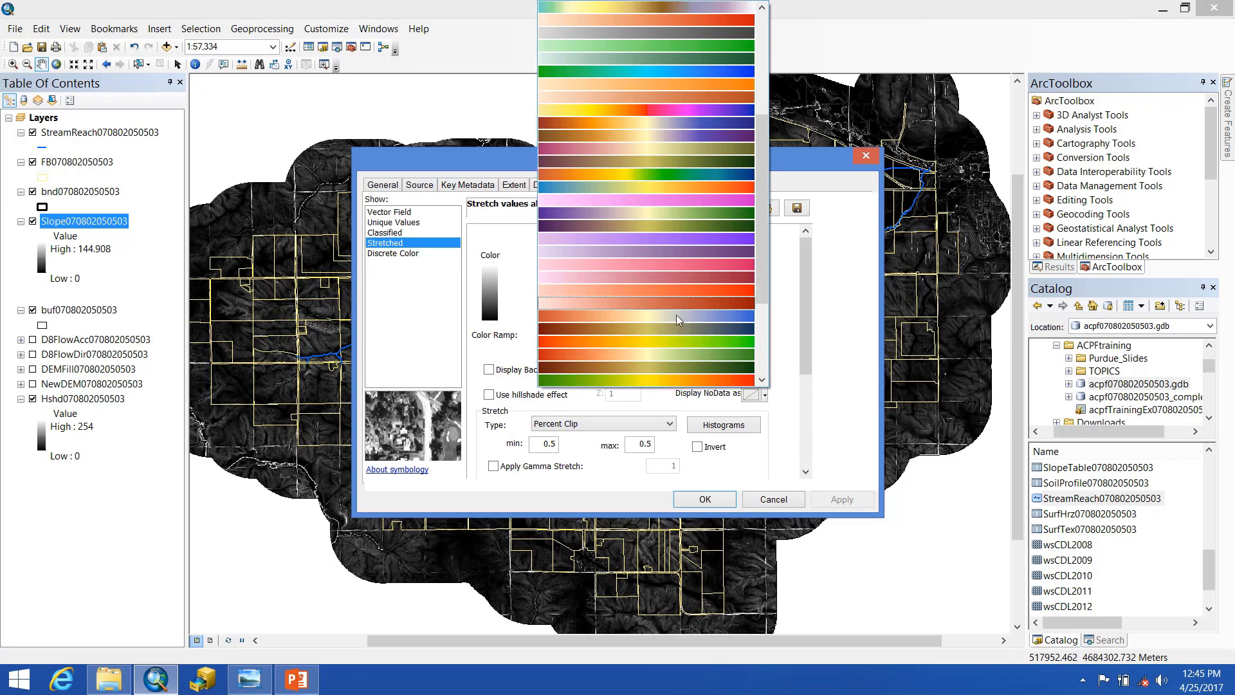
pyautogui.click(678, 338)
# Base the slope layer's stretch statistics on From Current Display Extent and apply the symbology
pyautogui.scroll(-4, 805, 339)
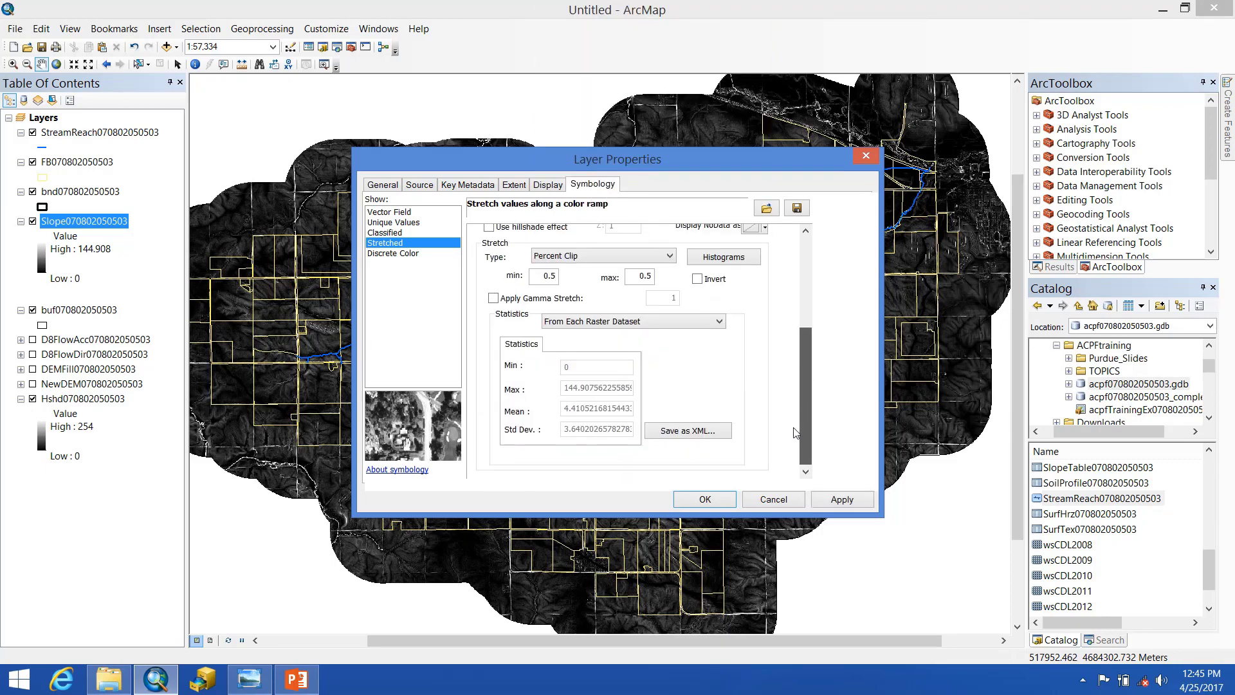
pyautogui.click(655, 329)
pyautogui.click(652, 340)
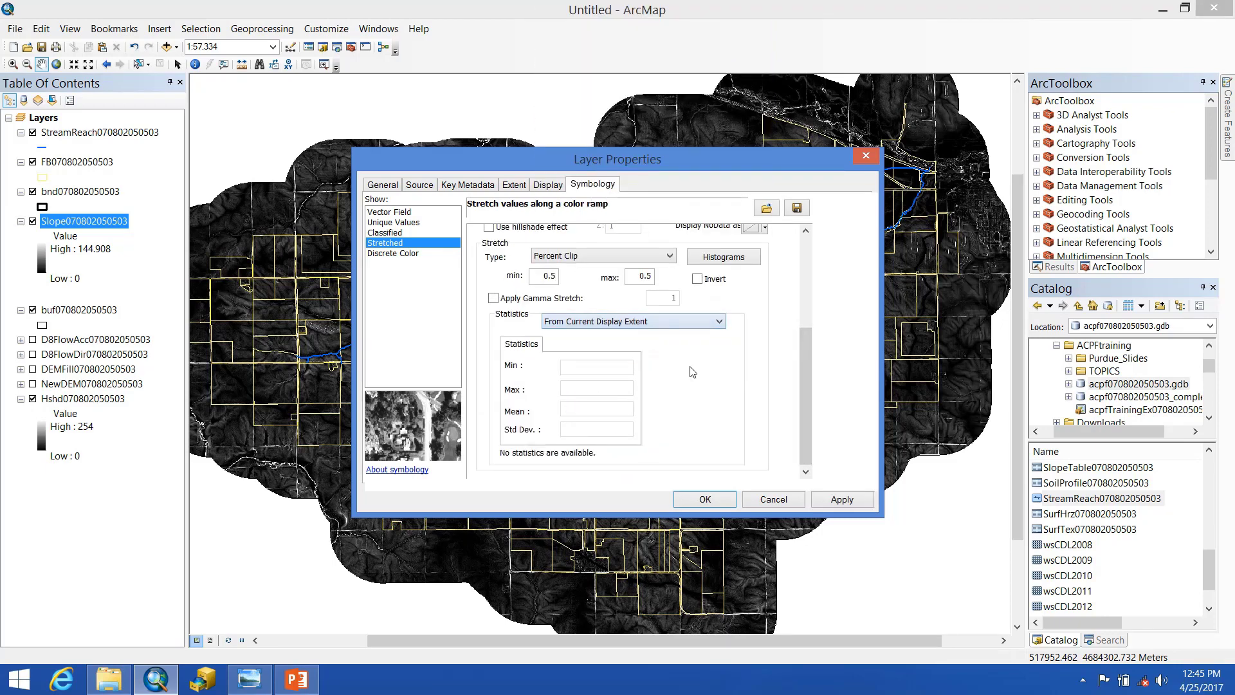
pyautogui.click(842, 500)
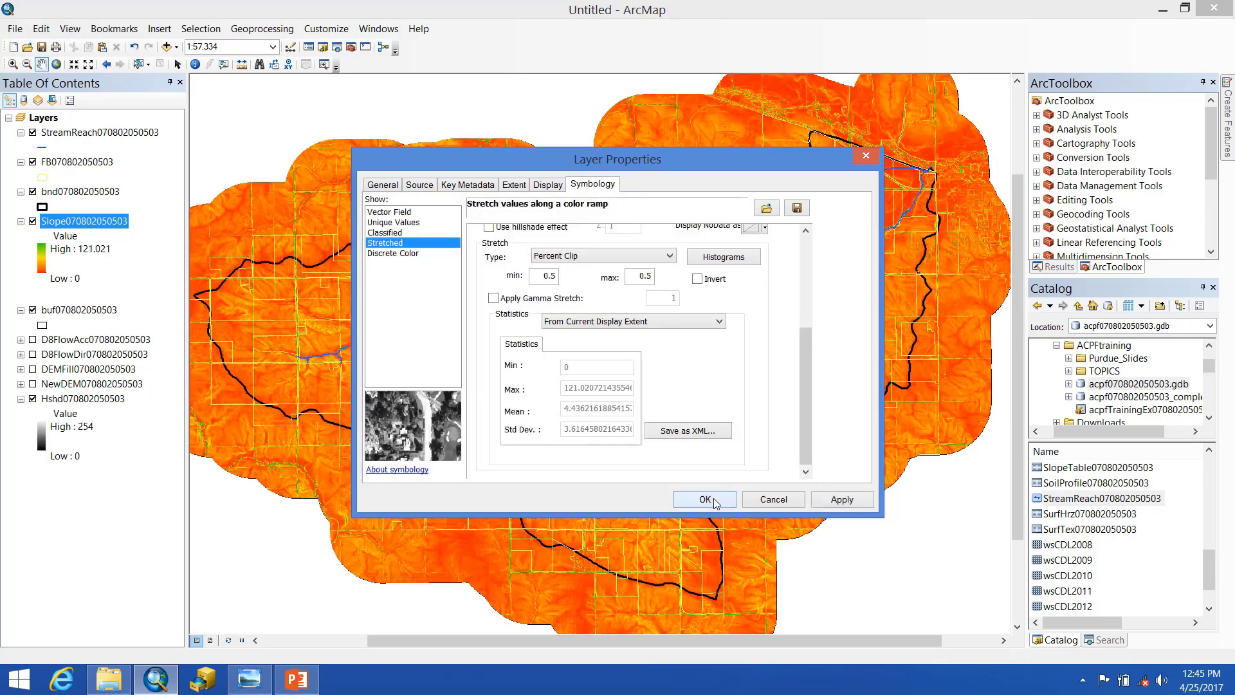
pyautogui.click(705, 499)
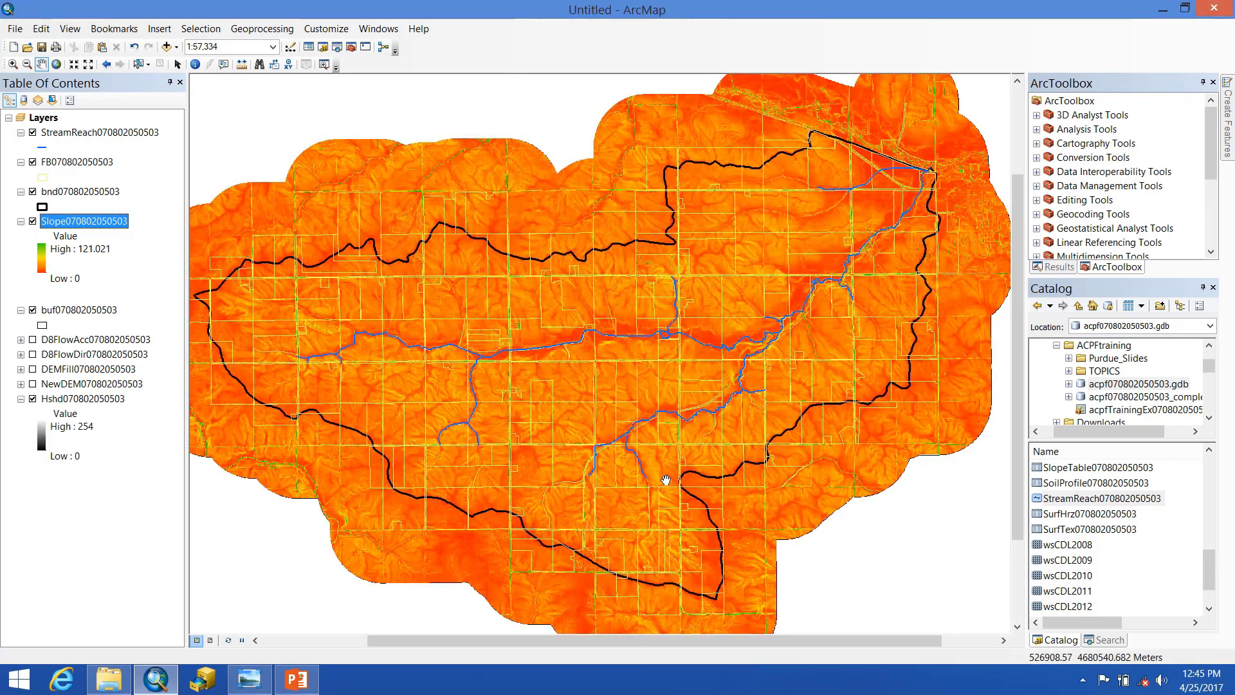
# Invert the slope layer's color ramp so low slopes are green and high slopes red
pyautogui.click(44, 261)
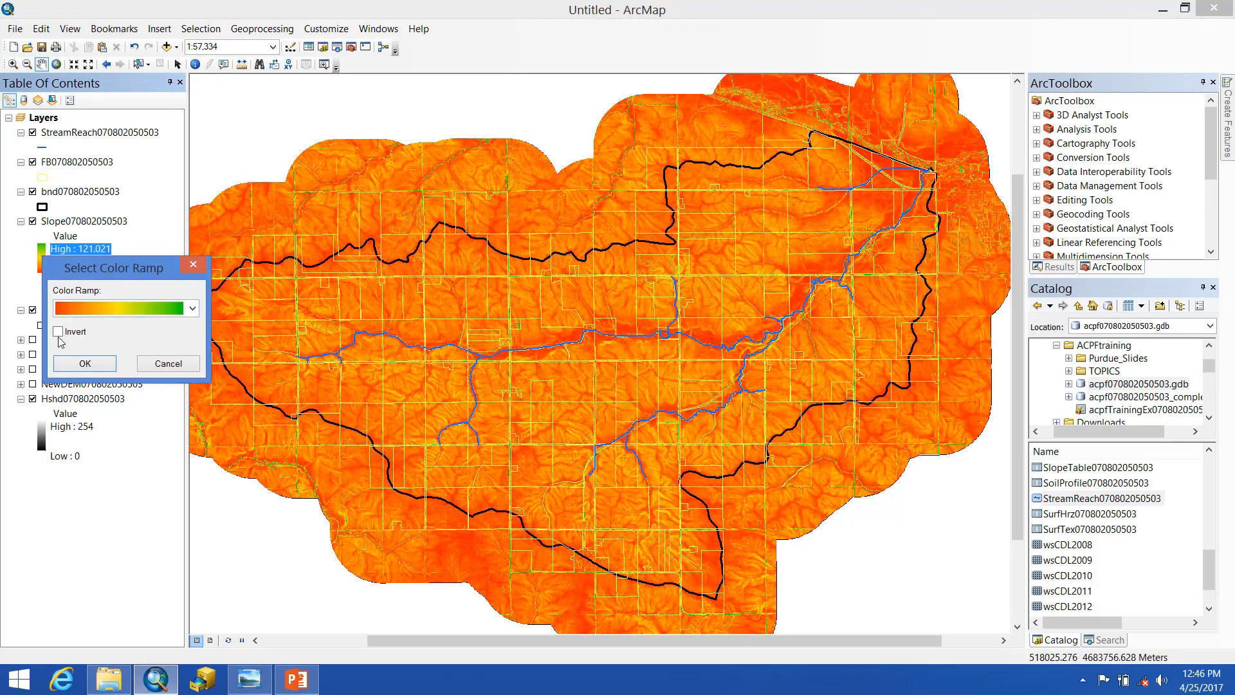
pyautogui.click(59, 332)
pyautogui.click(83, 364)
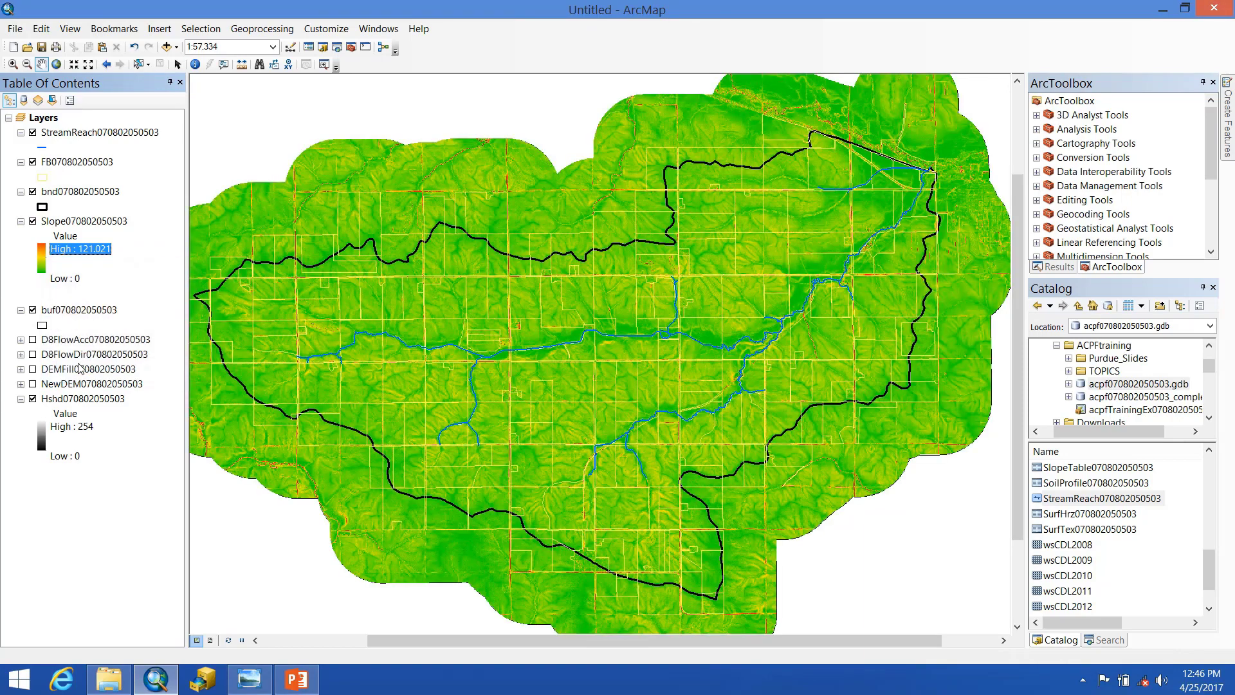
pyautogui.click(65, 278)
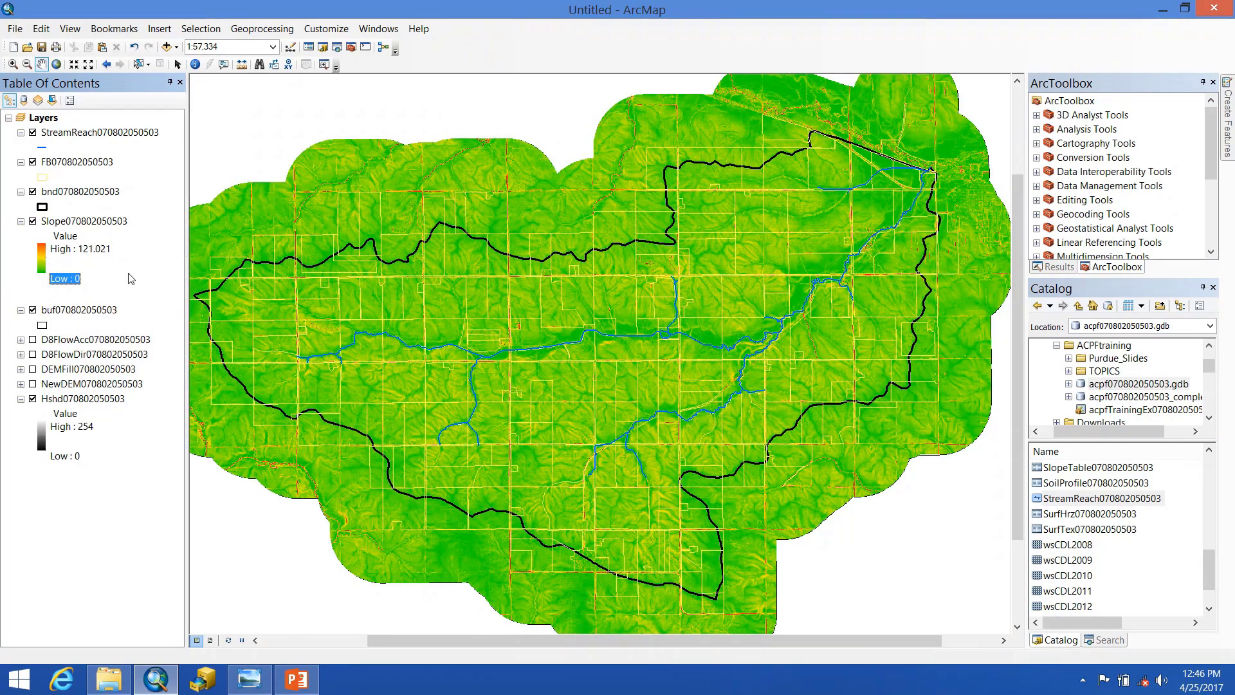
# Examine the slope raster up close along the stream channels, roads and fields at several map scales
pyautogui.scroll(5, 332, 340)
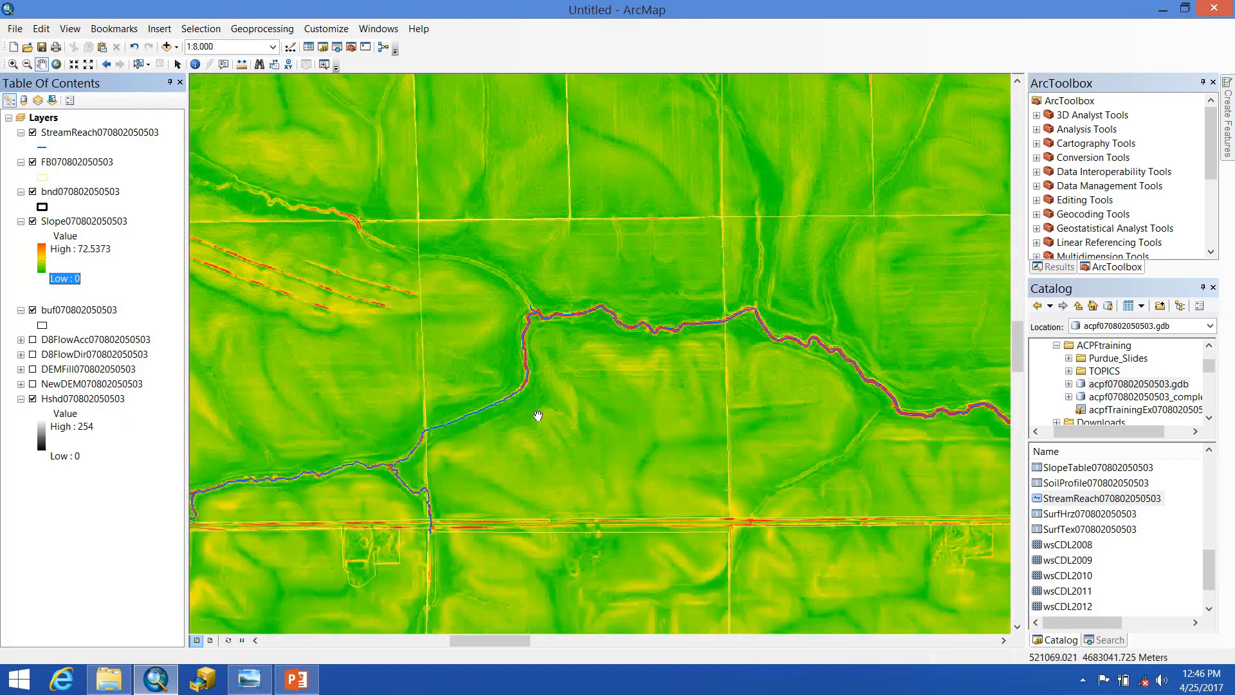
pyautogui.scroll(3, 715, 540)
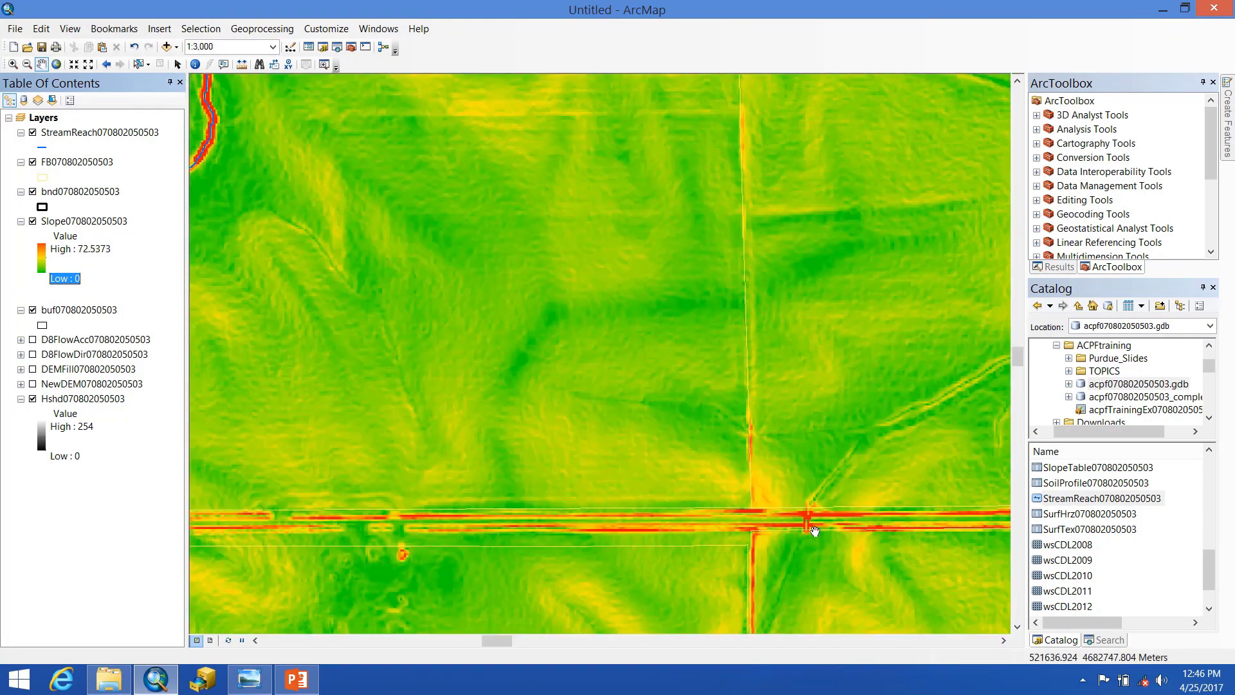
pyautogui.moveTo(853, 513); pyautogui.dragTo(528, 257)
pyautogui.scroll(1, 668, 394)
pyautogui.scroll(1, 669, 397)
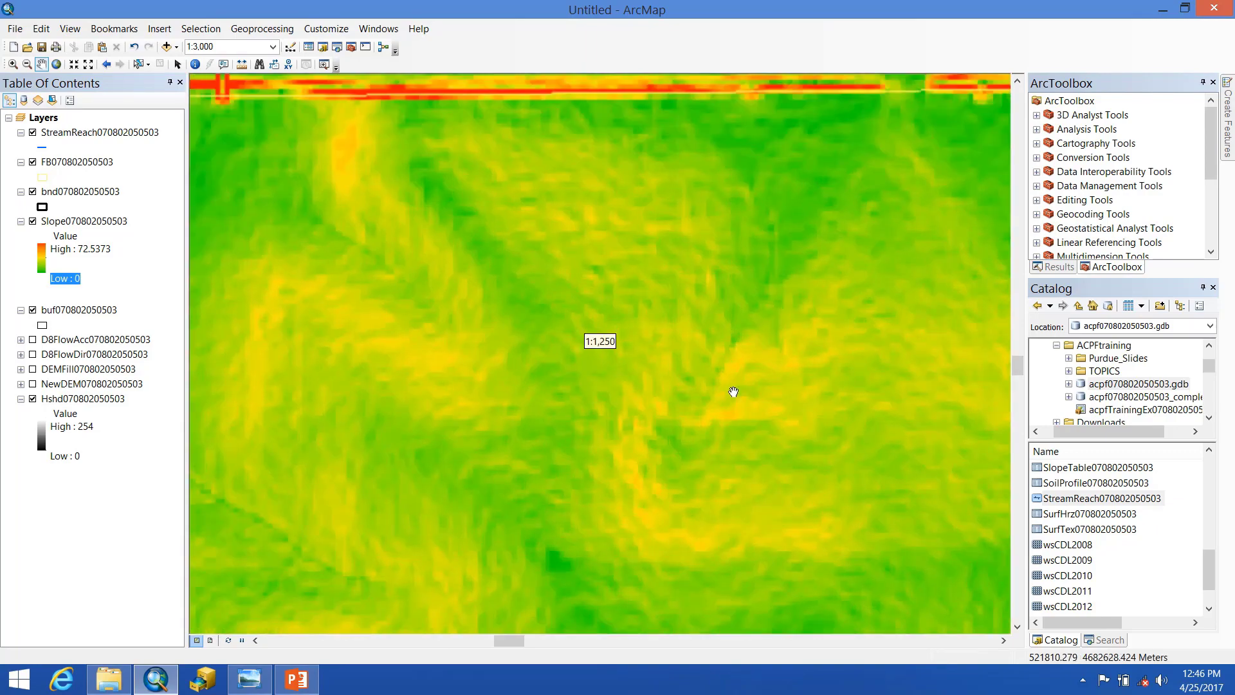
pyautogui.moveTo(855, 292); pyautogui.dragTo(444, 457)
pyautogui.scroll(-2, 759, 361)
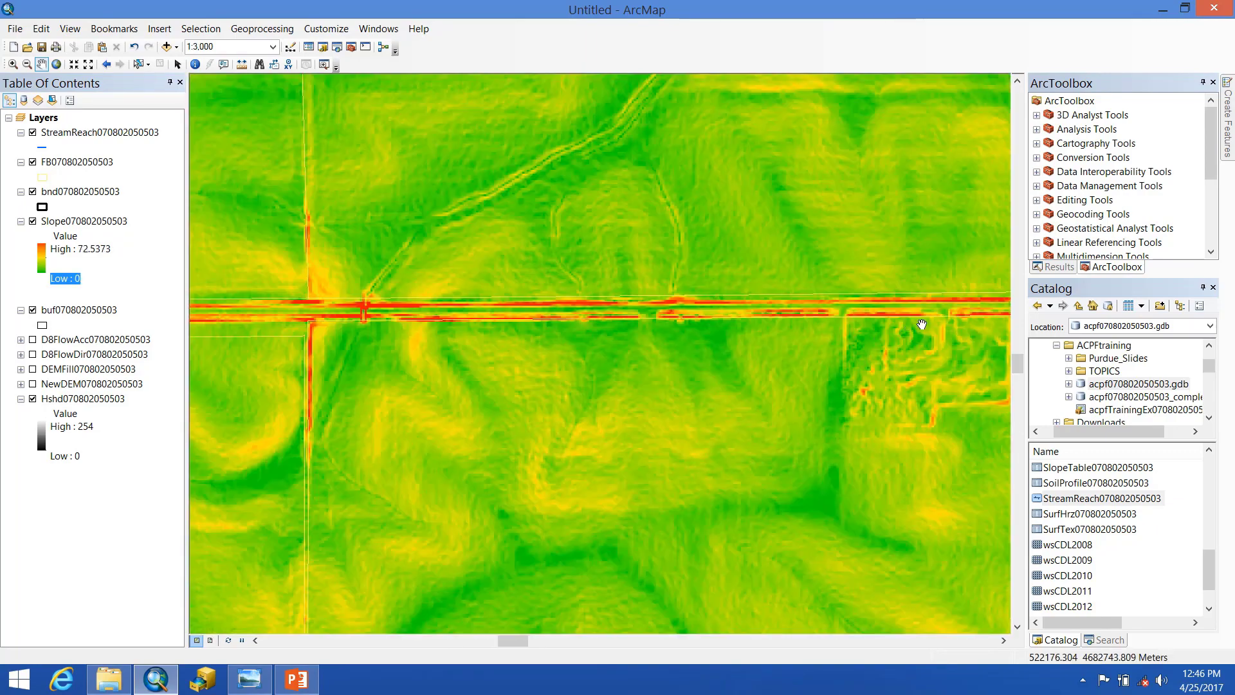
pyautogui.moveTo(869, 290); pyautogui.dragTo(611, 340)
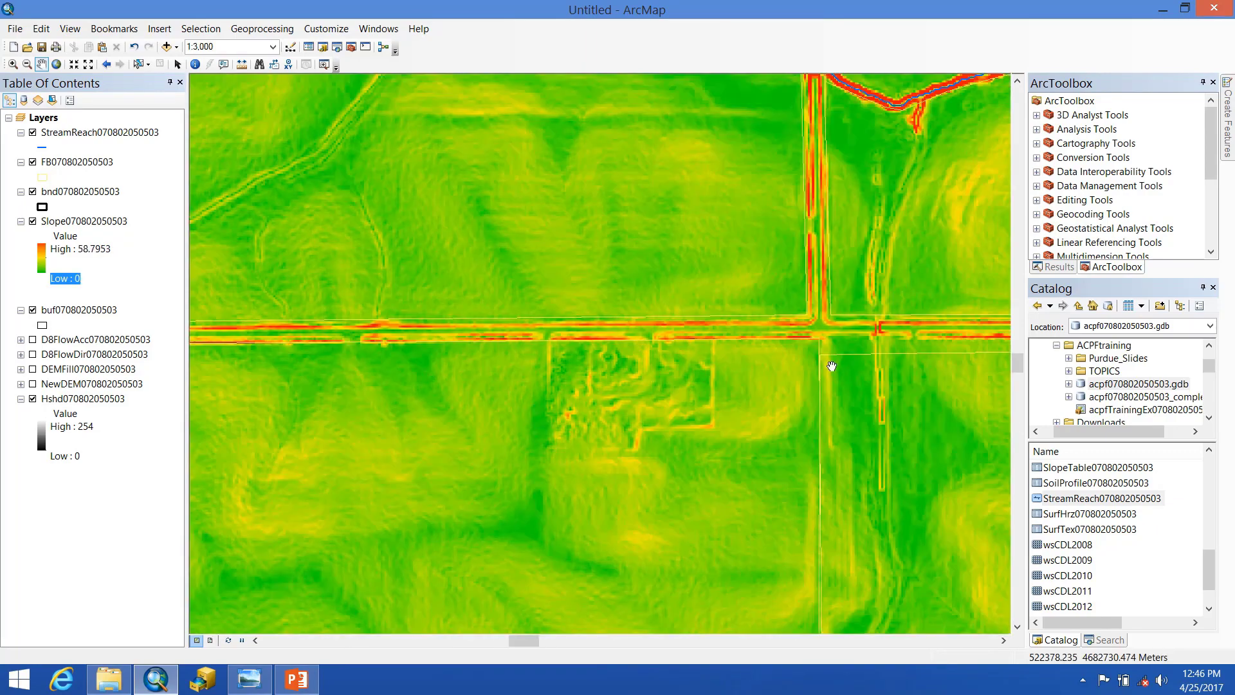
pyautogui.moveTo(921, 321); pyautogui.dragTo(563, 363)
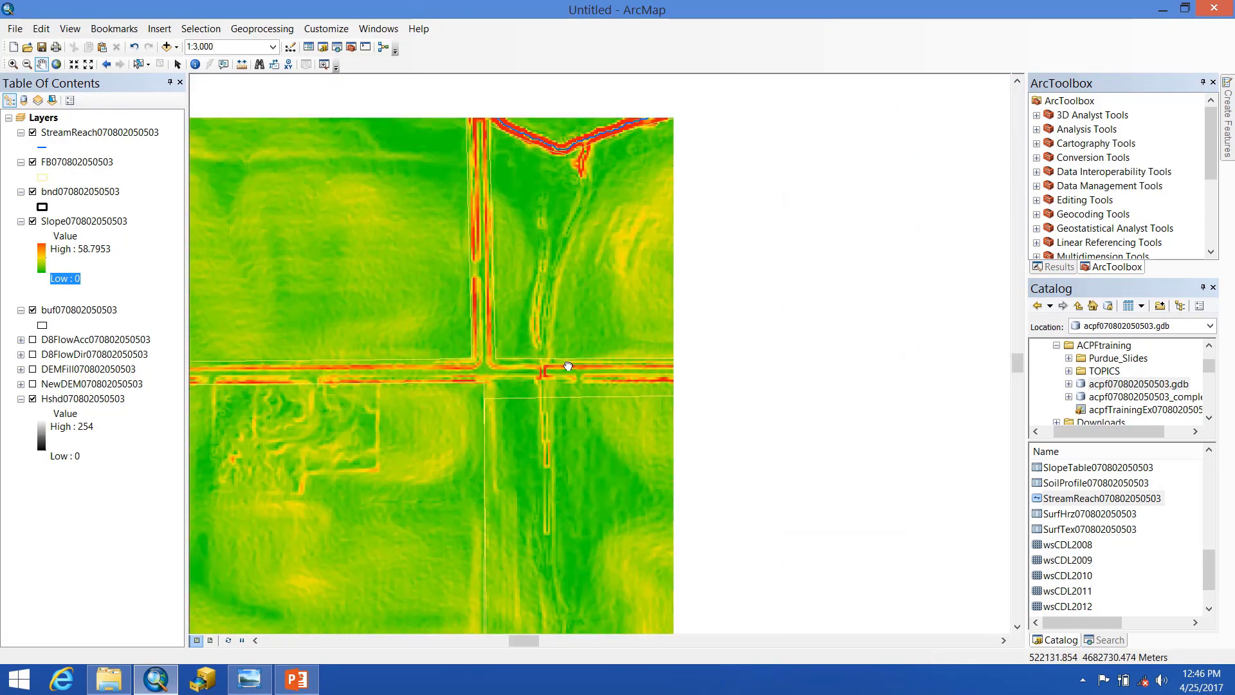
pyautogui.moveTo(880, 350); pyautogui.dragTo(637, 565)
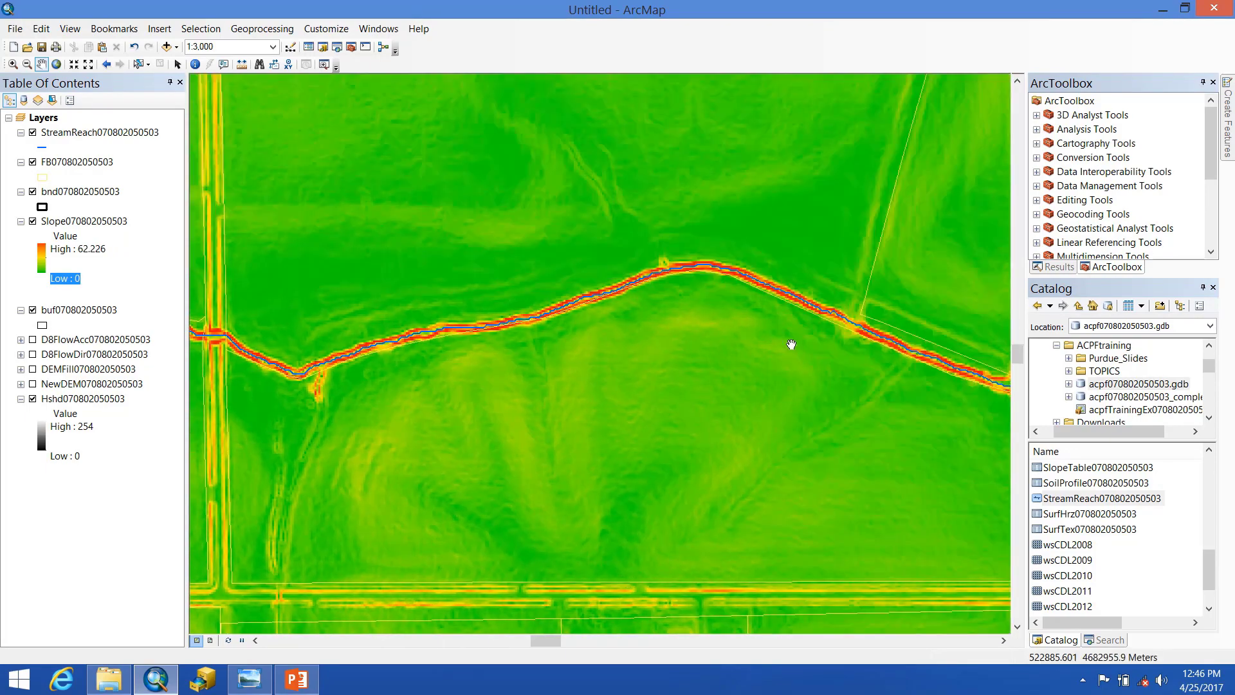
pyautogui.moveTo(827, 313); pyautogui.dragTo(628, 486)
pyautogui.scroll(-6, 651, 408)
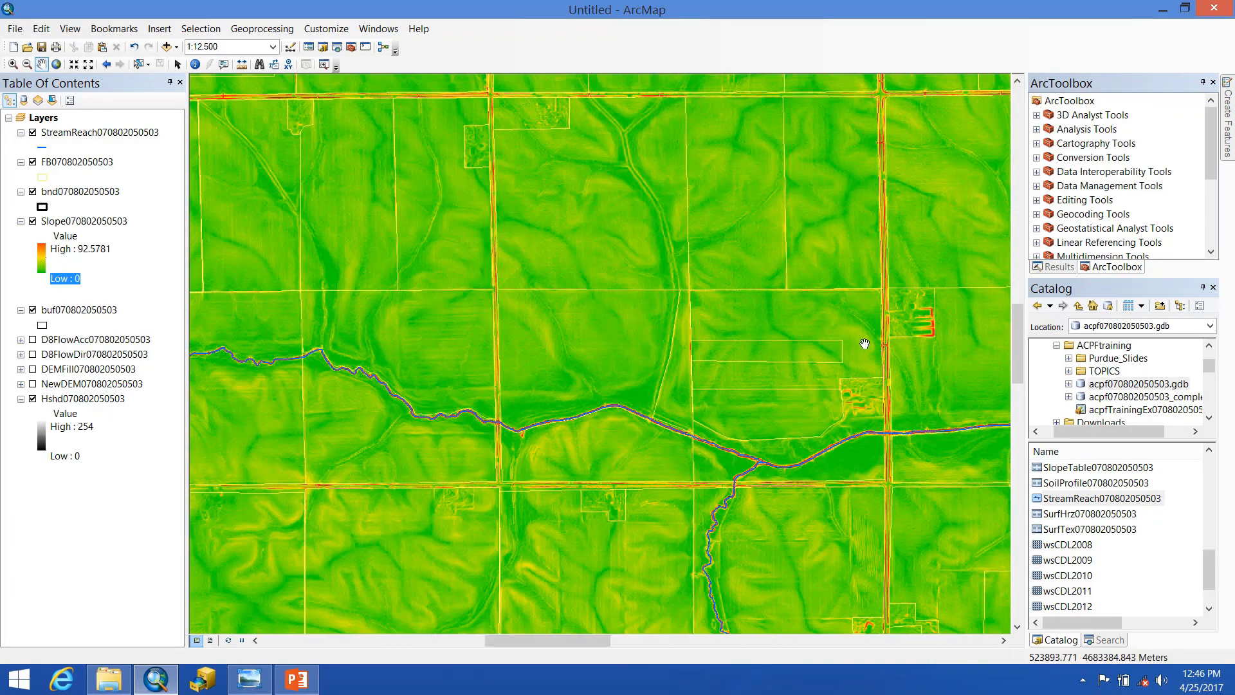
pyautogui.scroll(4, 888, 455)
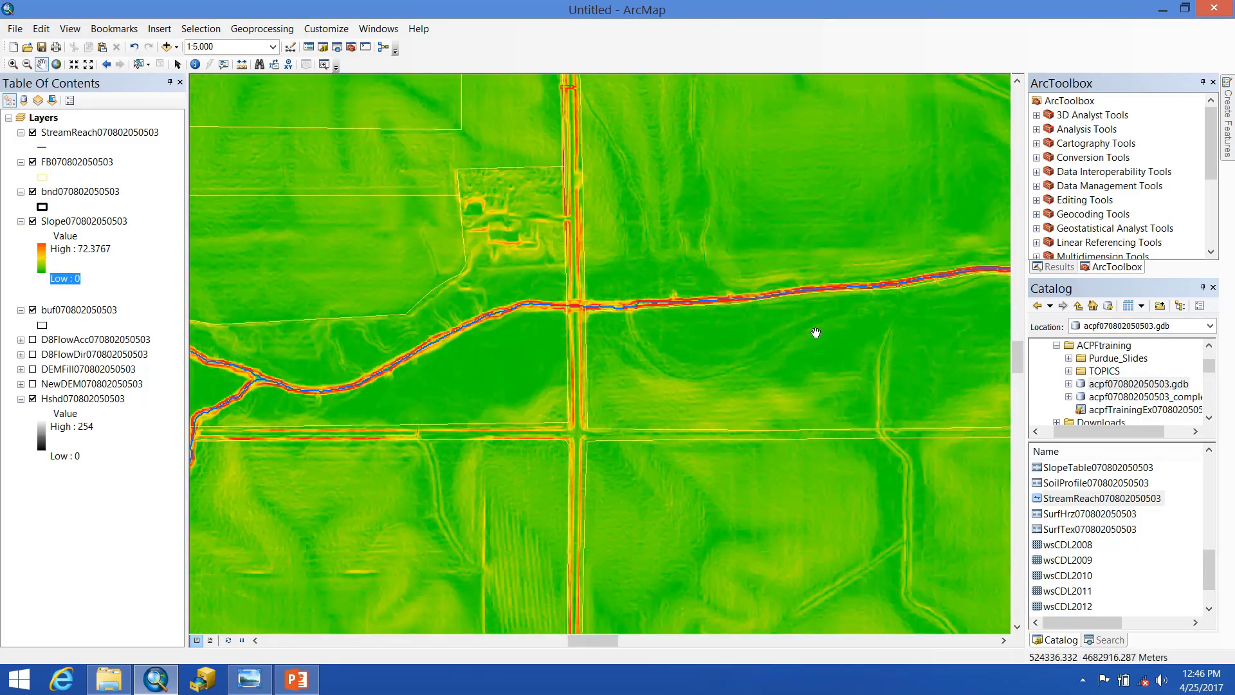
pyautogui.moveTo(851, 322); pyautogui.dragTo(331, 546)
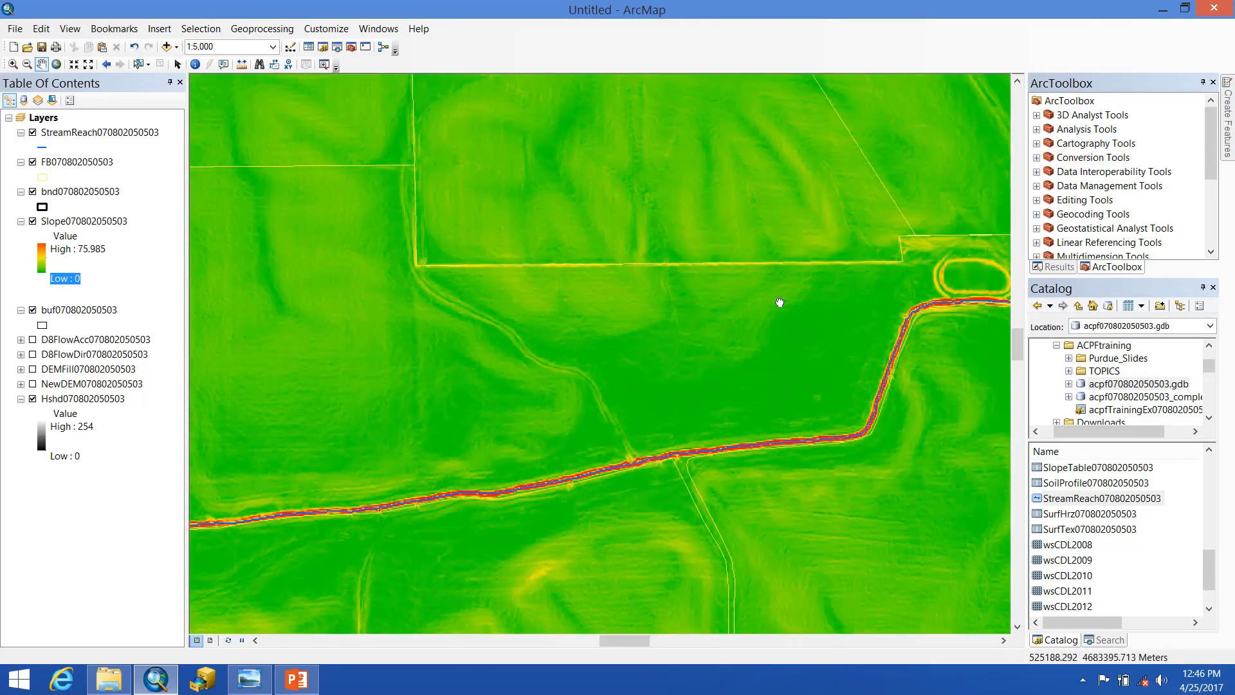
pyautogui.moveTo(809, 148); pyautogui.dragTo(622, 508)
pyautogui.moveTo(532, 408); pyautogui.dragTo(689, 405)
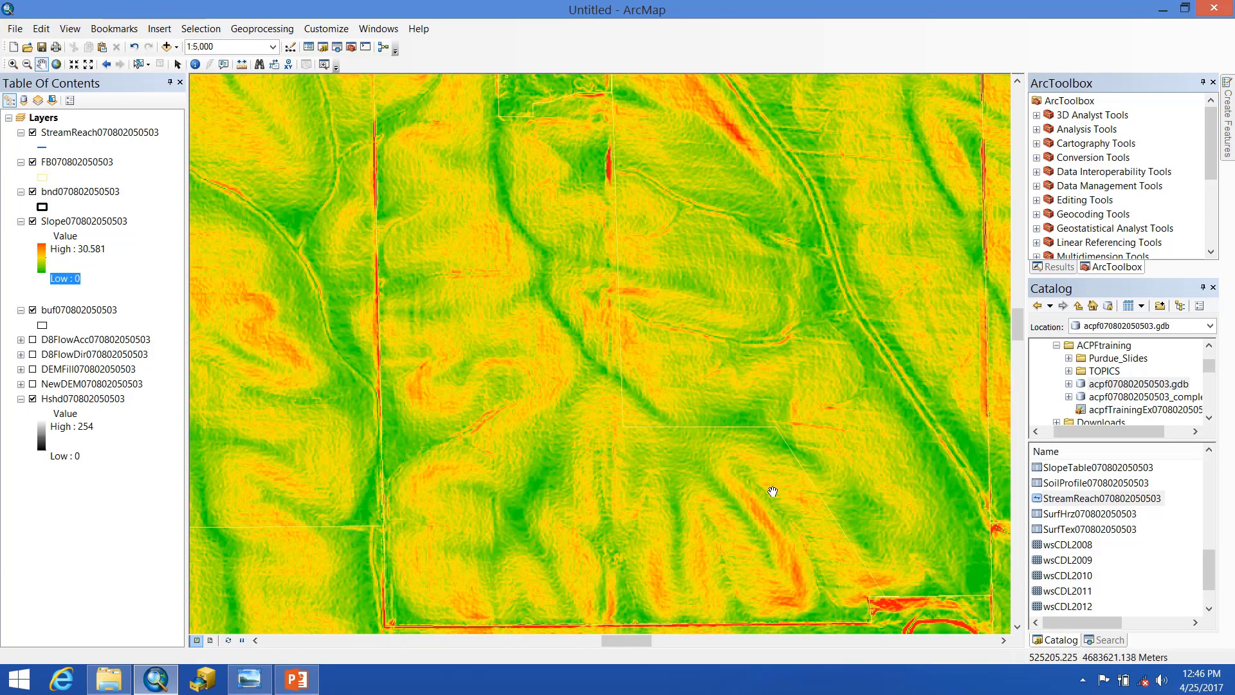
pyautogui.click(44, 179)
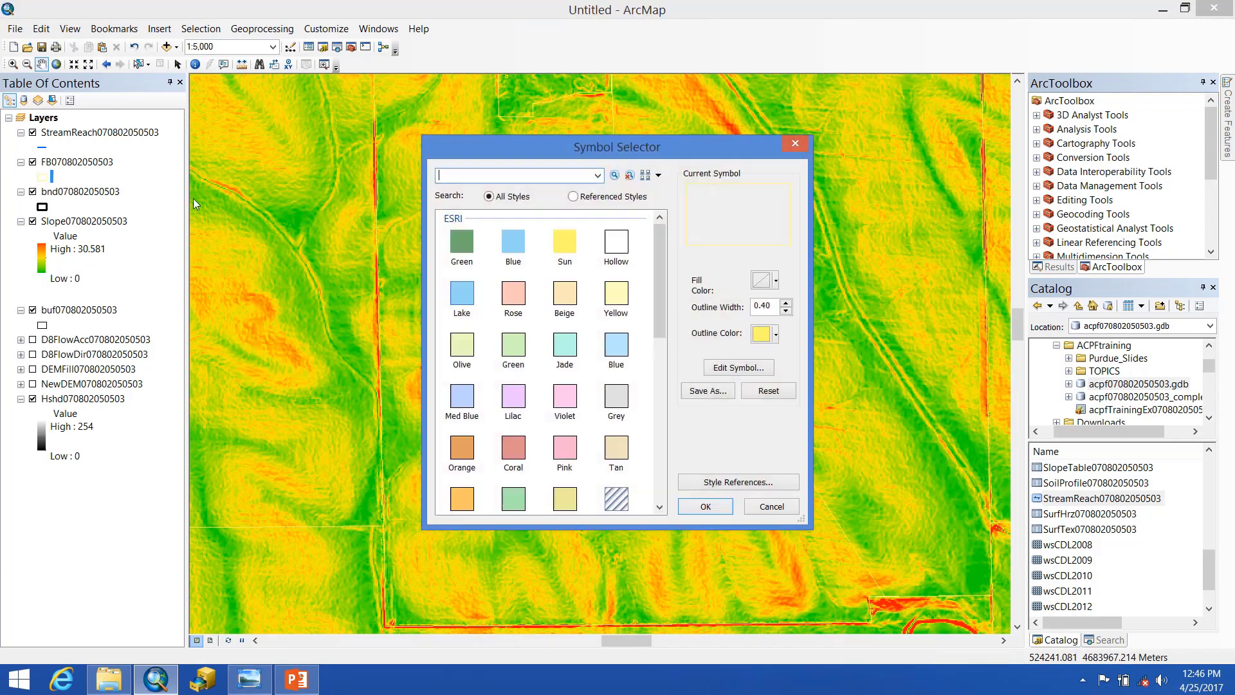
pyautogui.click(615, 243)
pyautogui.click(706, 506)
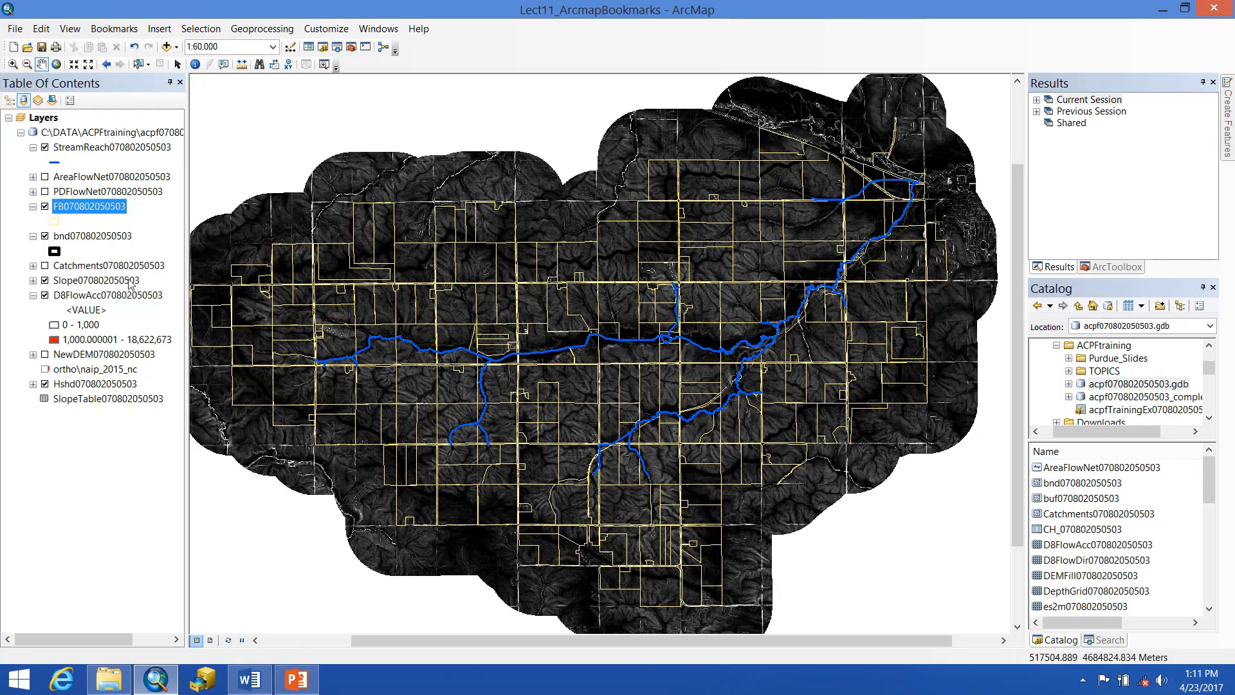
pyautogui.click(45, 281)
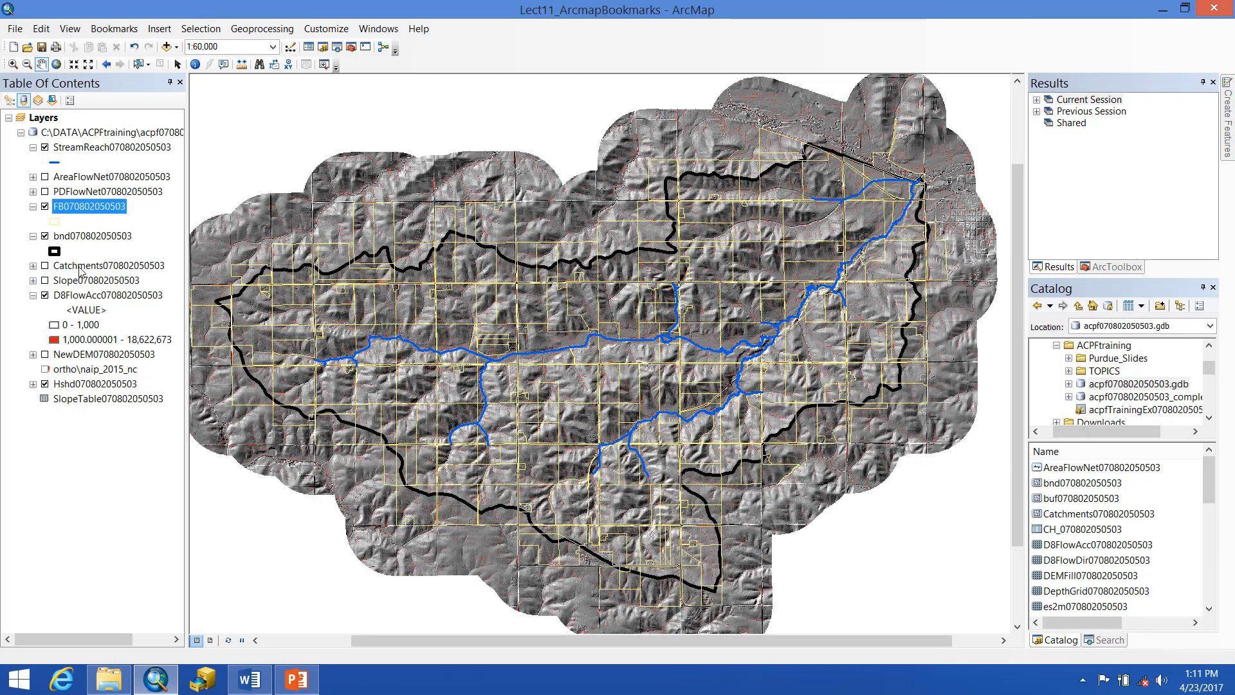
pyautogui.rightClick(98, 212)
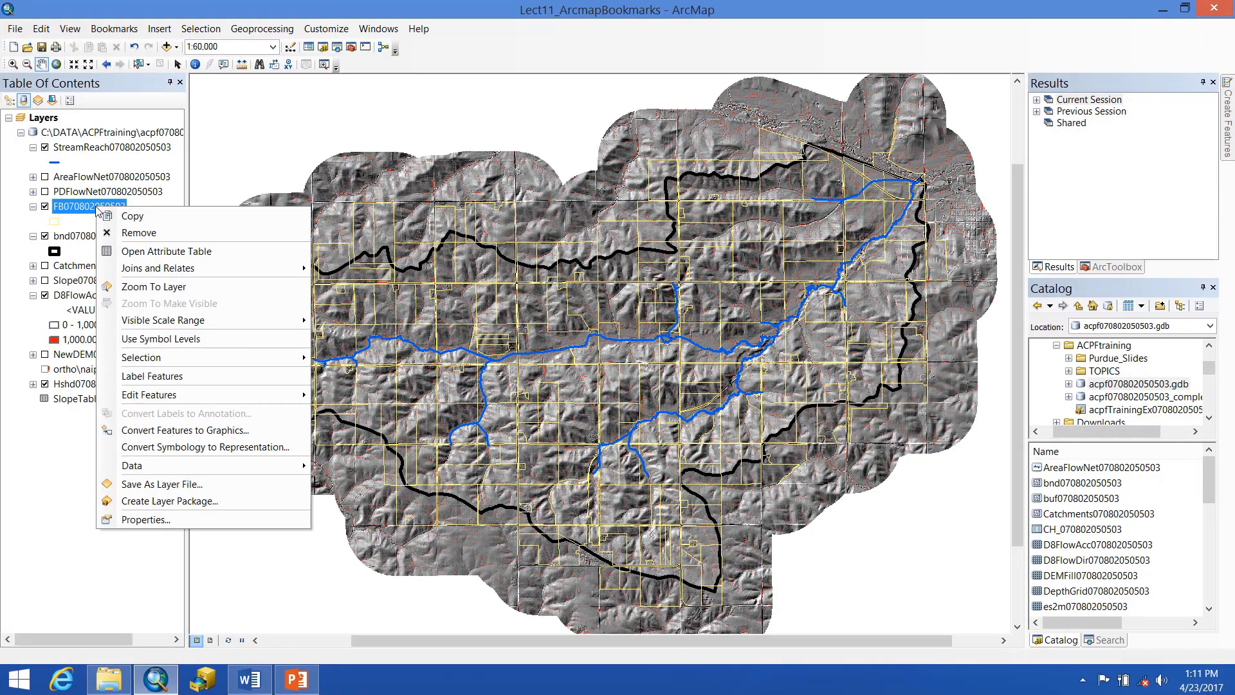
pyautogui.moveTo(163, 278)
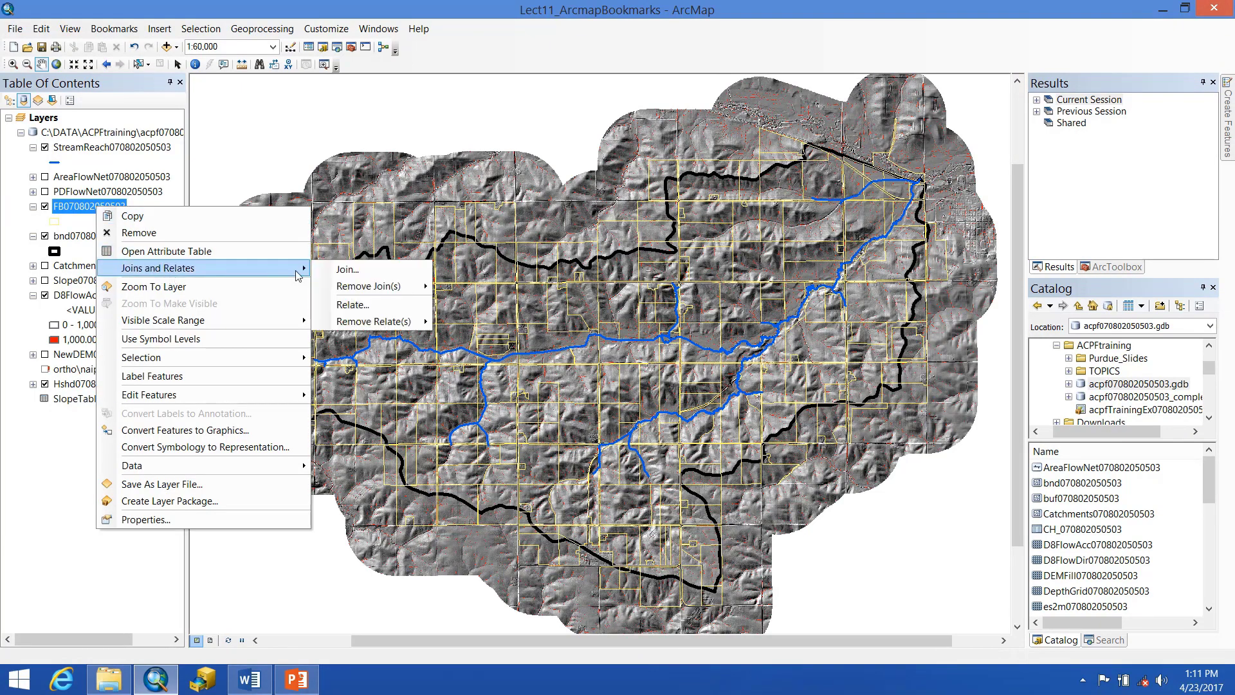
pyautogui.click(343, 270)
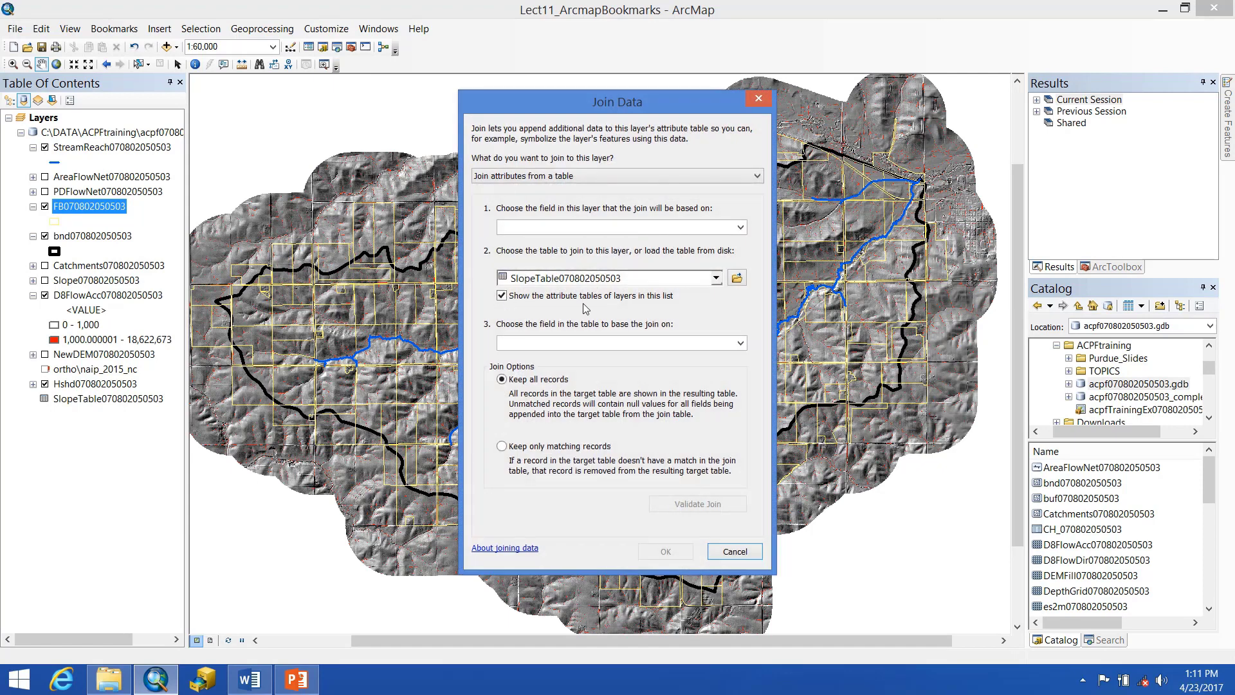
pyautogui.click(741, 227)
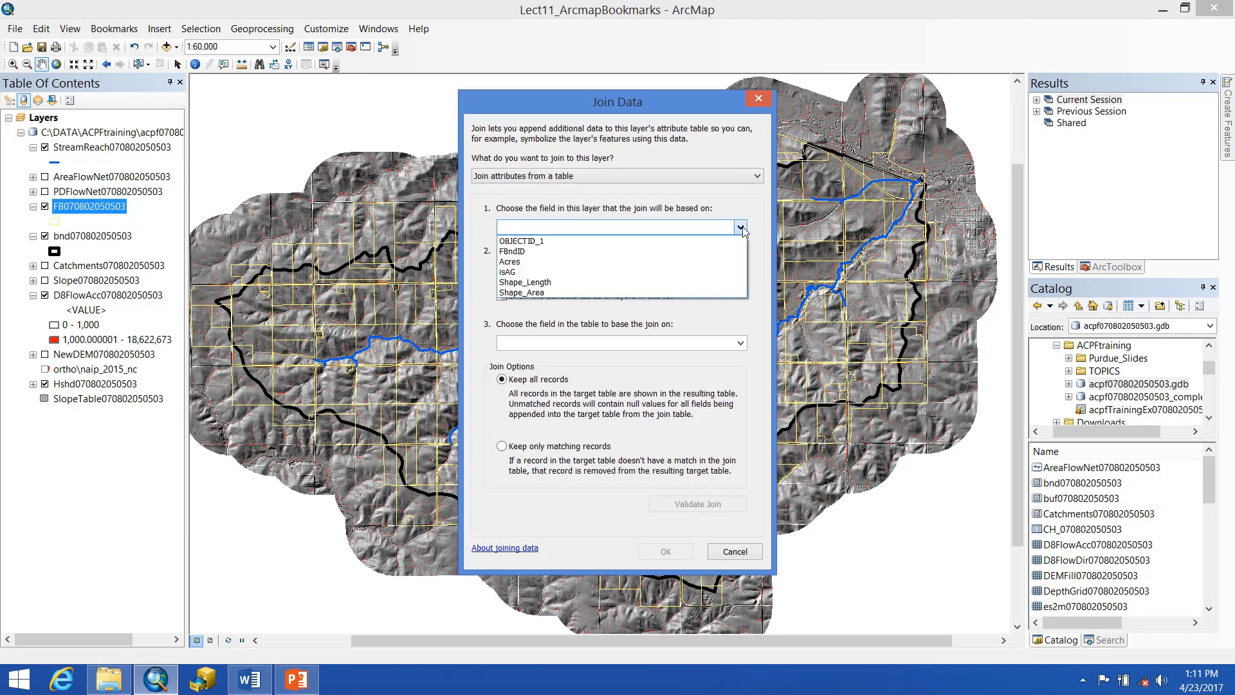
pyautogui.click(522, 251)
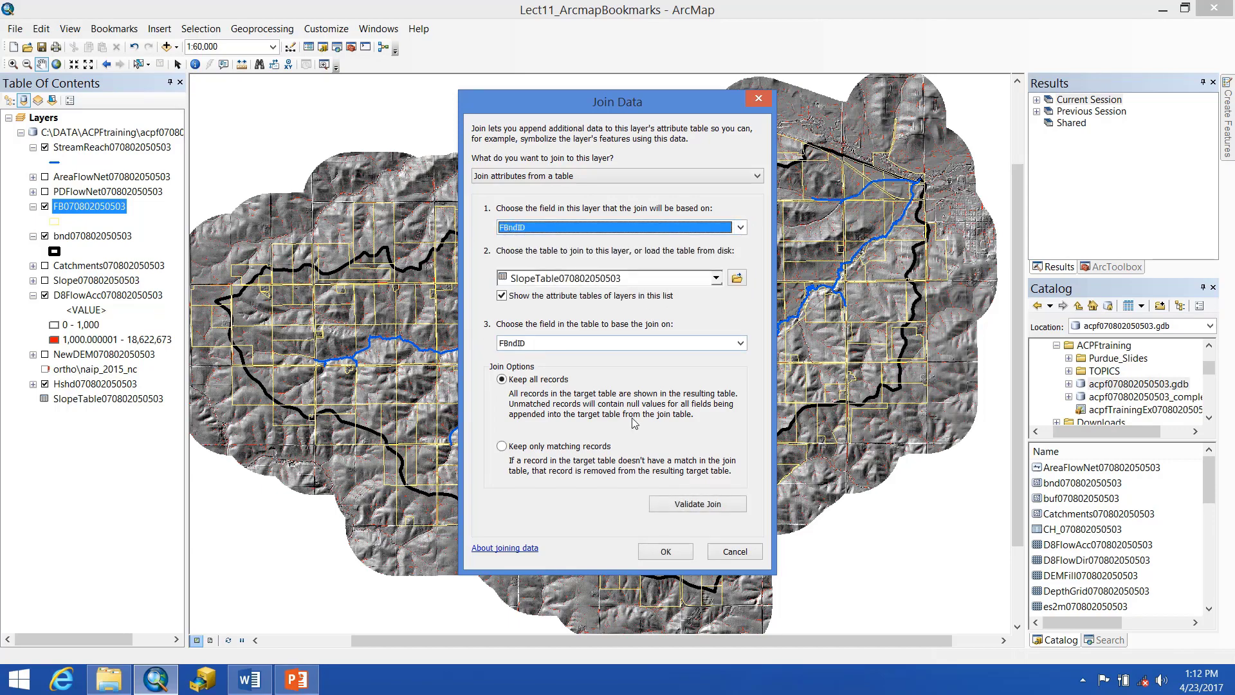
pyautogui.click(669, 555)
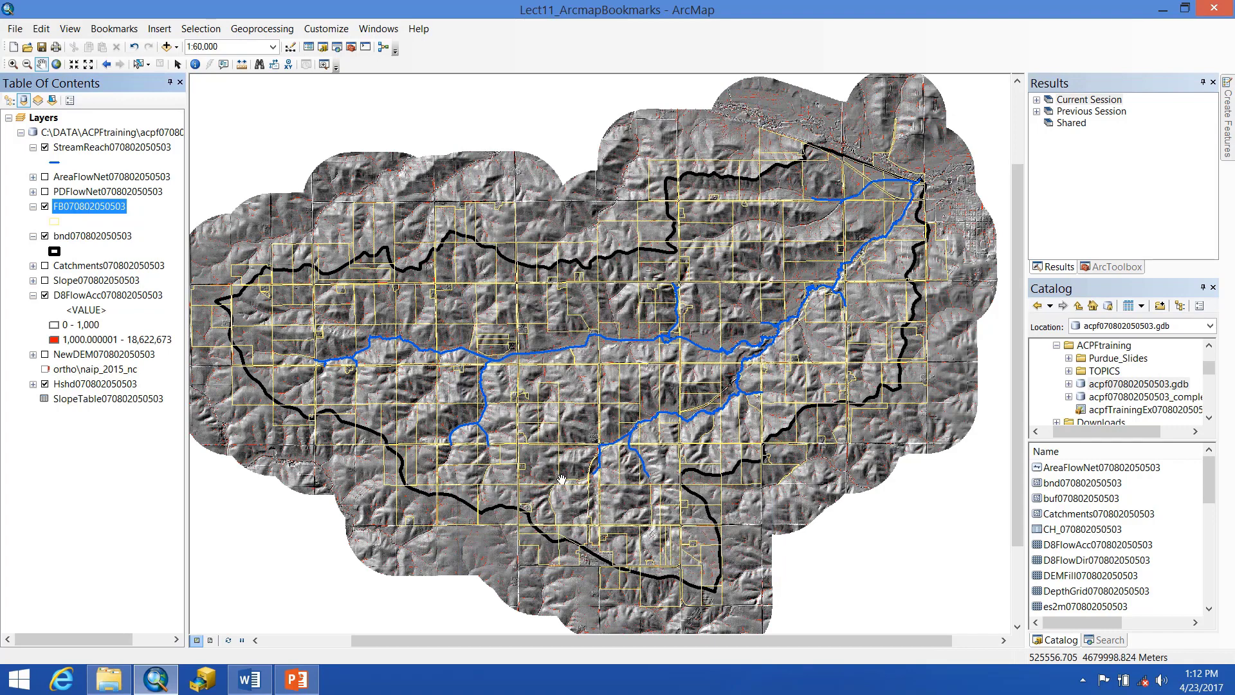
pyautogui.rightClick(79, 212)
pyautogui.click(122, 521)
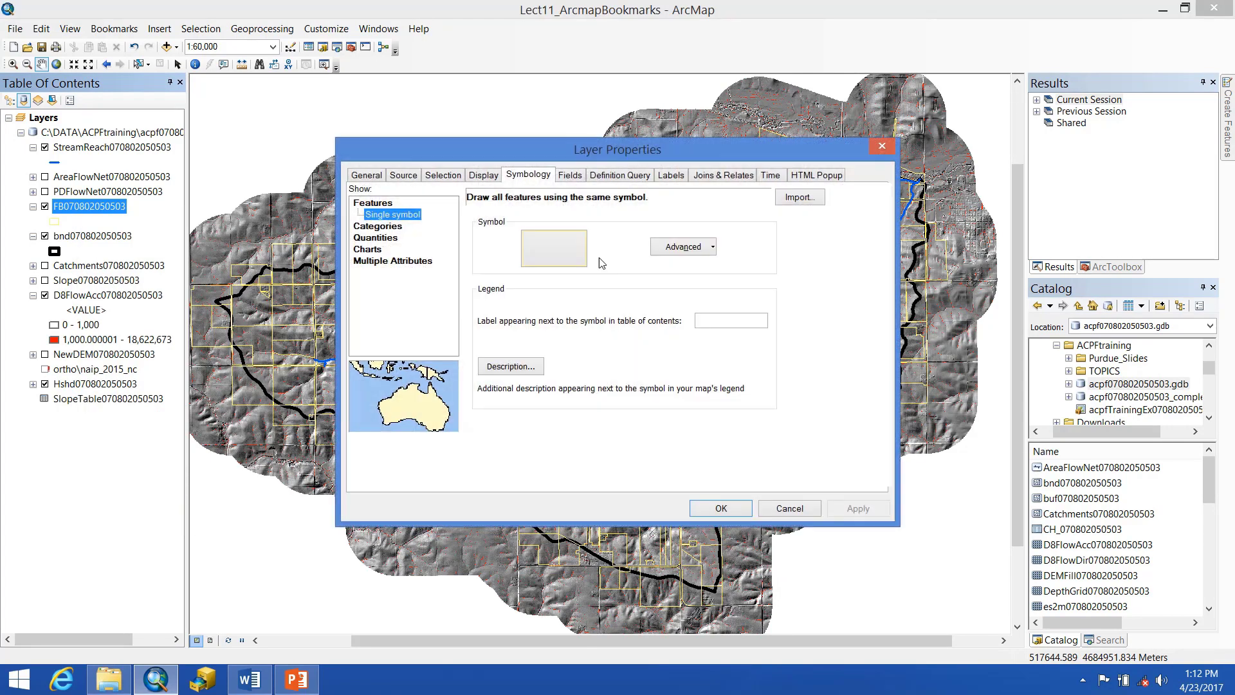
pyautogui.click(386, 240)
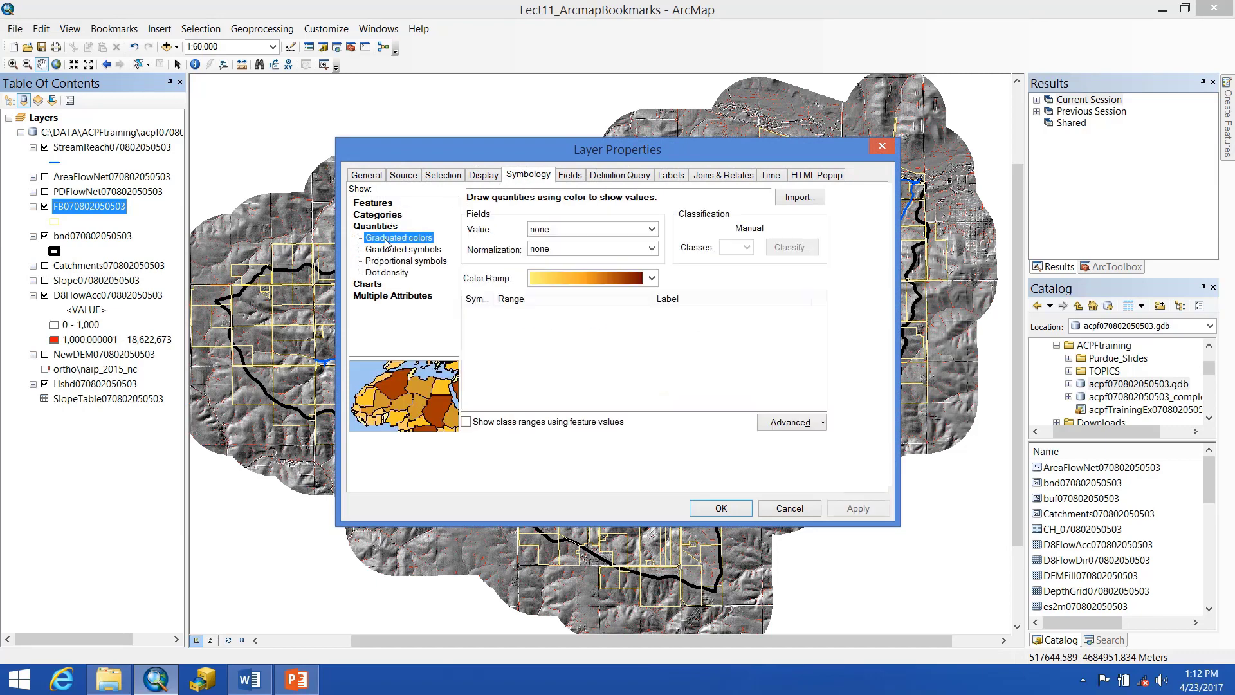
pyautogui.click(589, 230)
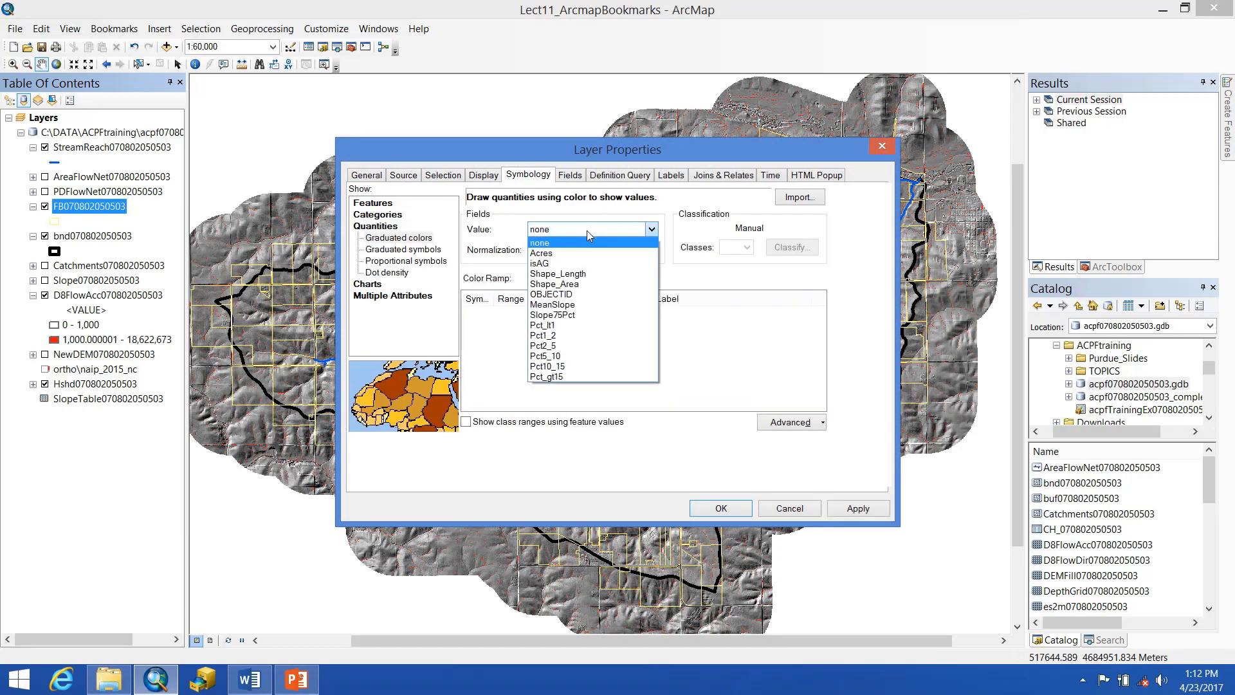
pyautogui.click(572, 320)
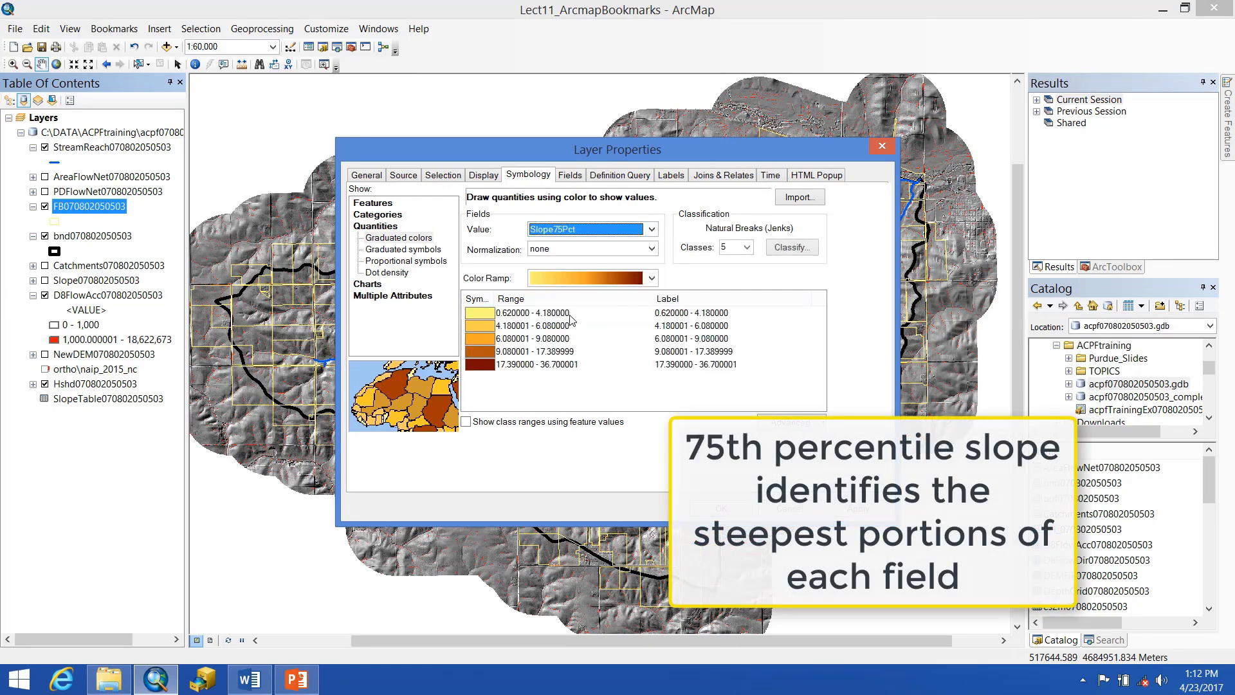
# Apply a green-to-yellow-to-red color ramp to the field slope classes and view the symbolized fields on the map
pyautogui.click(590, 280)
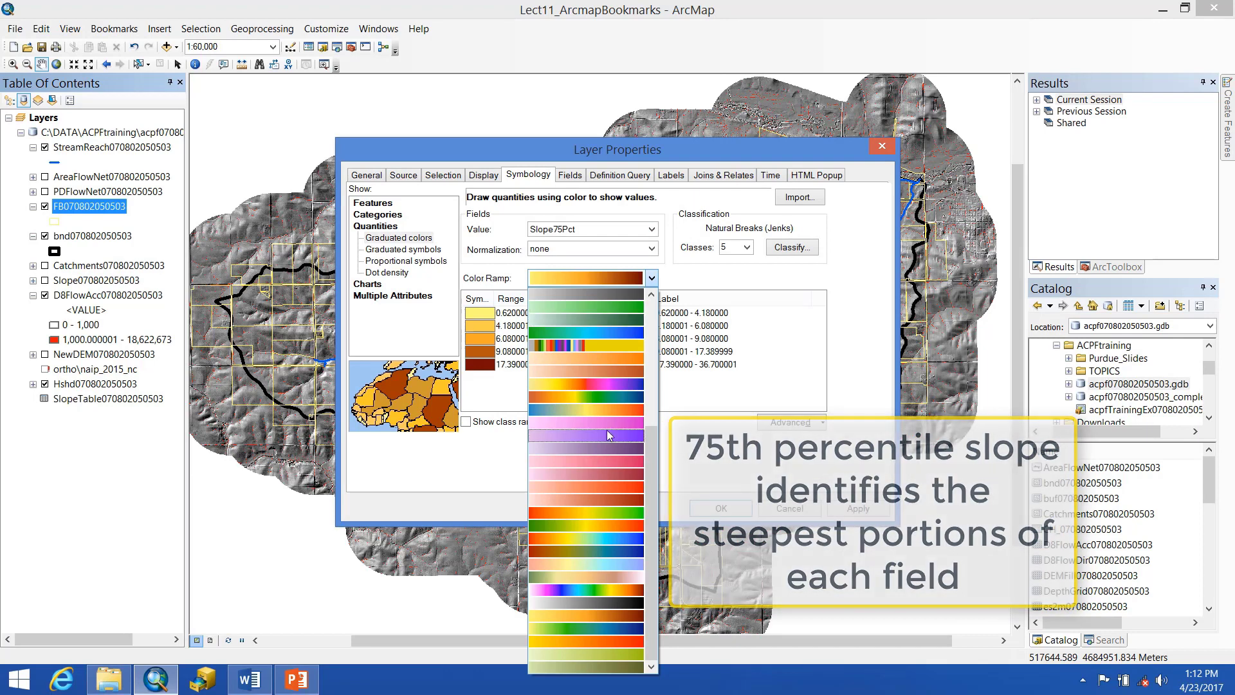
pyautogui.click(621, 526)
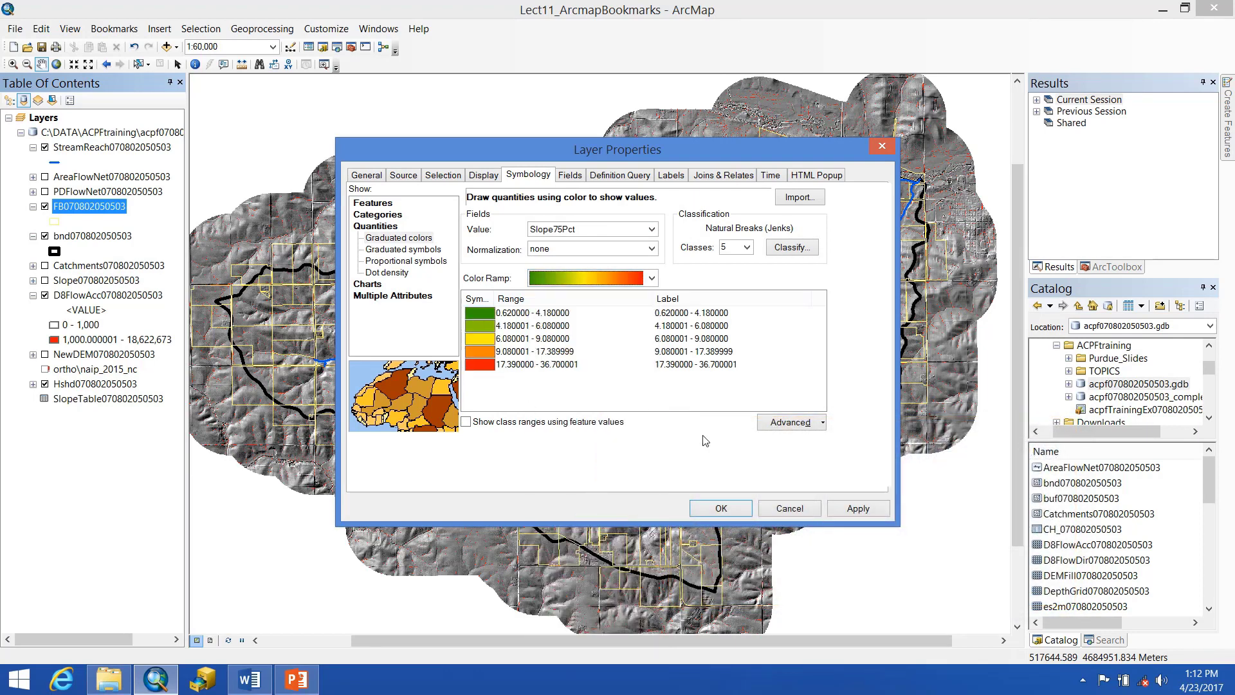
pyautogui.click(866, 510)
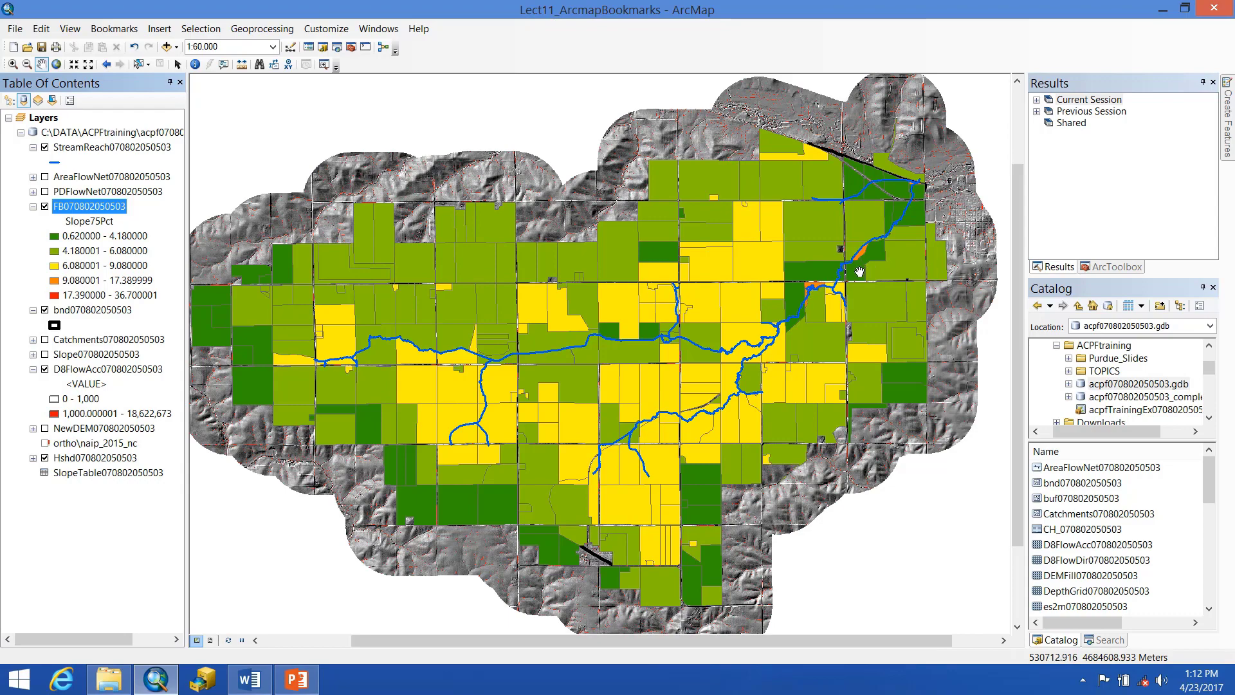
pyautogui.scroll(2, 862, 270)
pyautogui.scroll(-3, 833, 275)
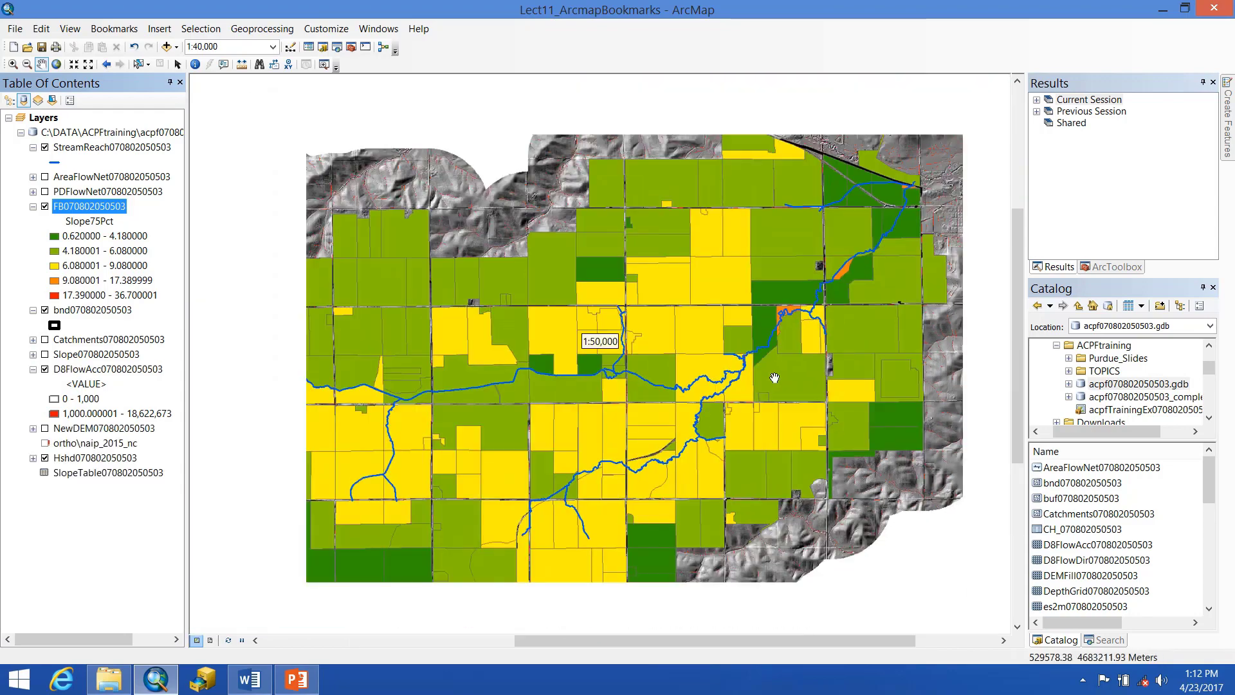